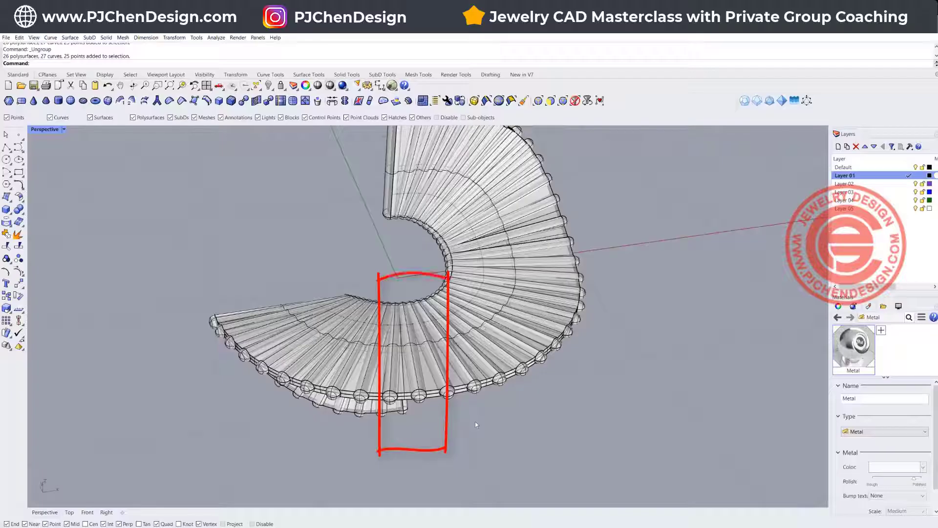
Step: Hide the lower pleated fan piece together with its beads and construction curves
mouse_move(475, 422)
right_down()
mouse_move(449, 358)
mouse_move(384, 296)
mouse_move(404, 302)
right_up()
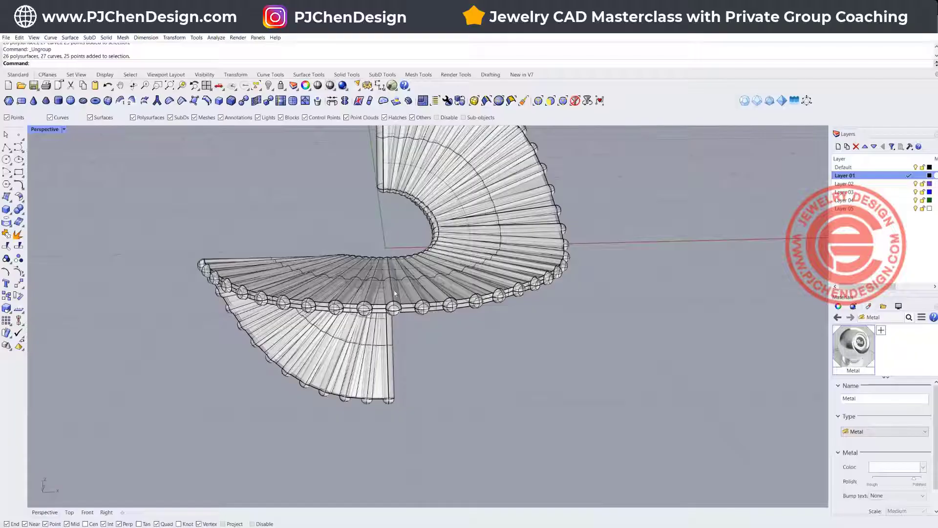
click(354, 299)
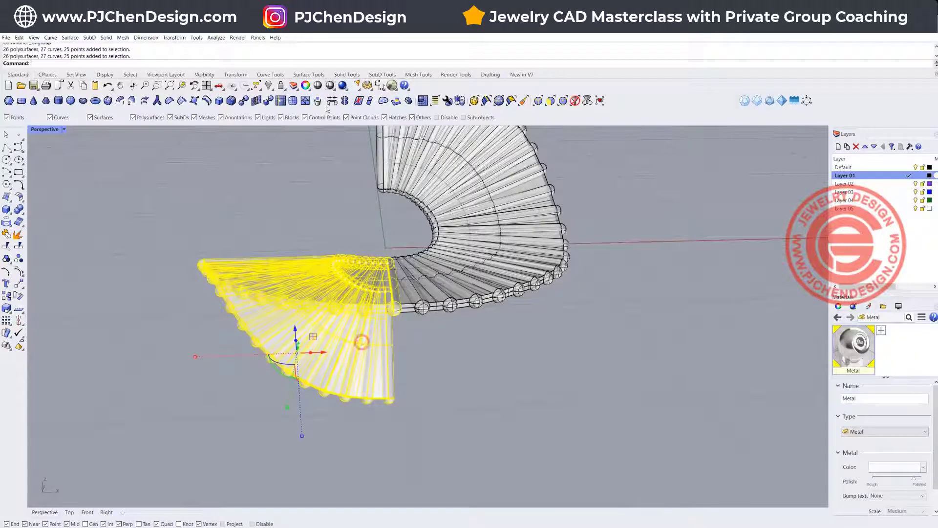
click(268, 85)
right_drag(522, 255, 496, 241)
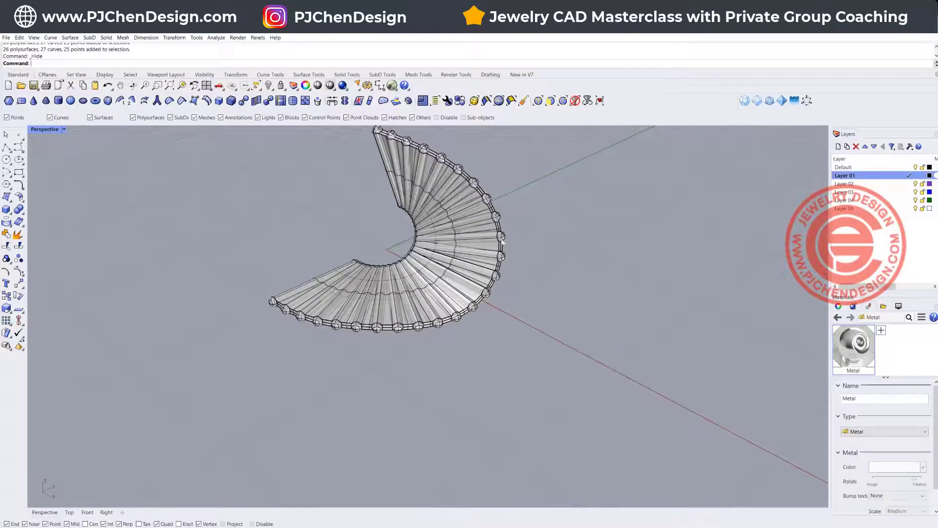
Step: Hide all of the remaining fan geometry, including its solids, curves and points, to clear the workspace
scroll(503, 241, up, 3)
click(493, 245)
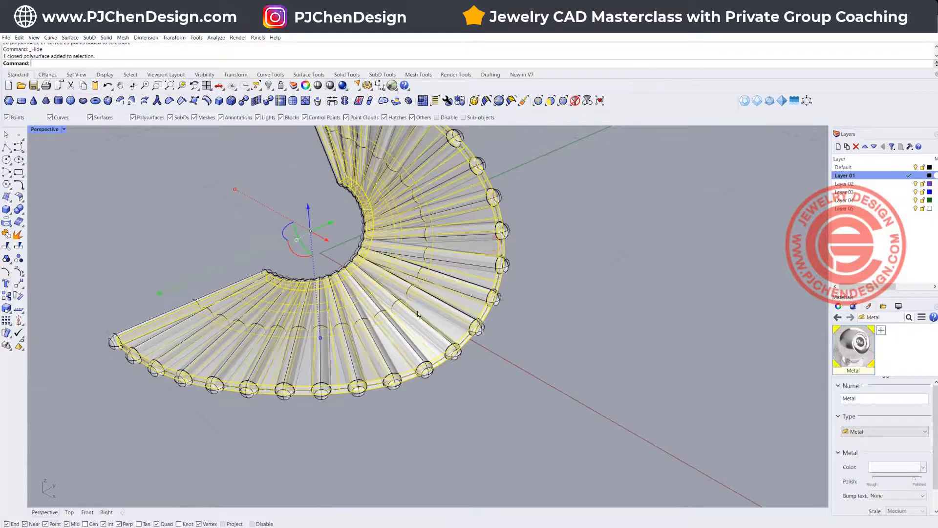
right_drag(536, 309, 430, 259)
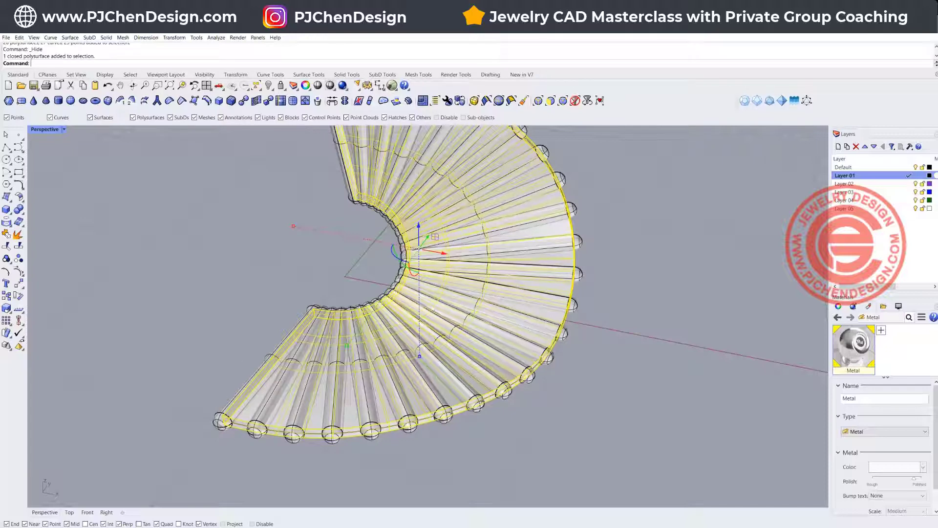
scroll(415, 289, down, 5)
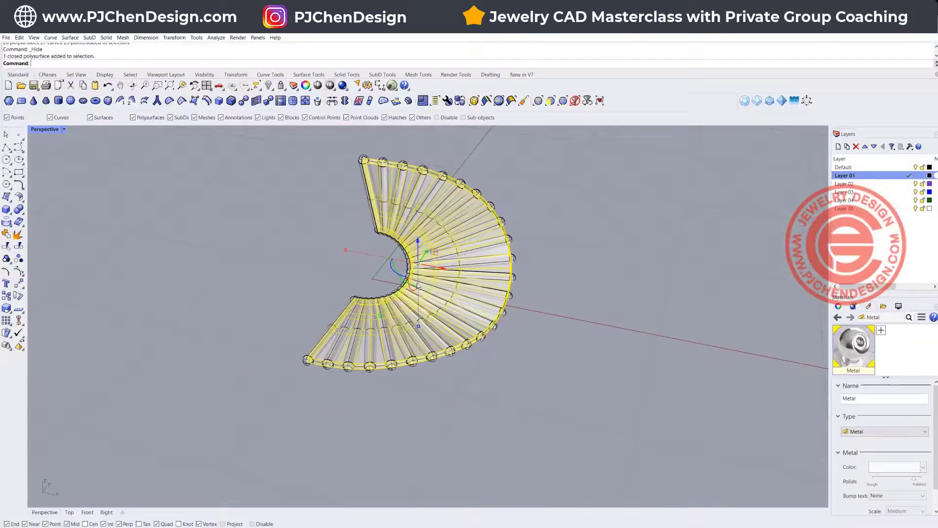
click(554, 311)
right_drag(553, 310, 278, 153)
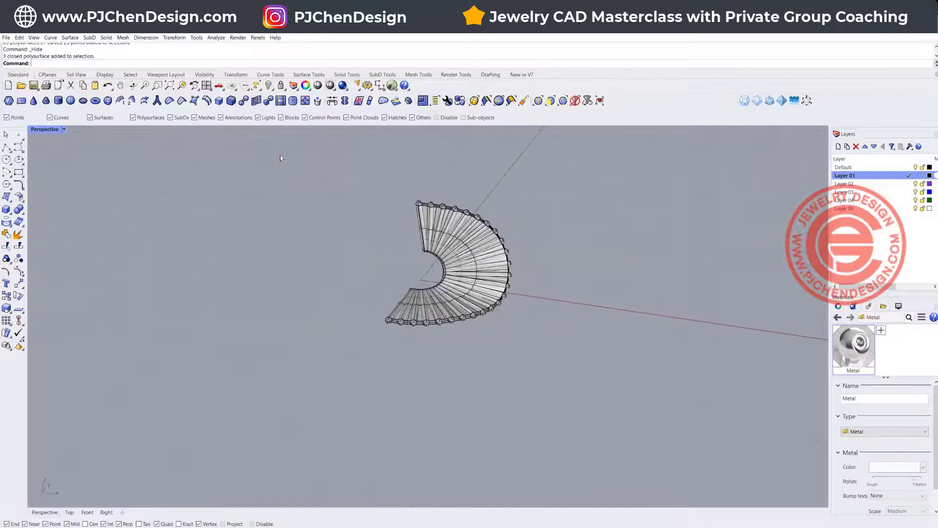
key(ctrl+a)
click(269, 87)
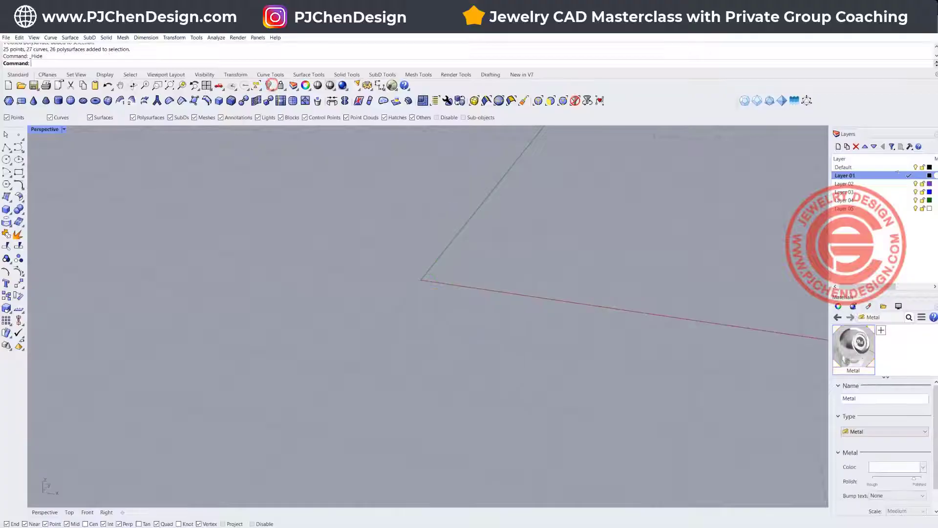
click(912, 167)
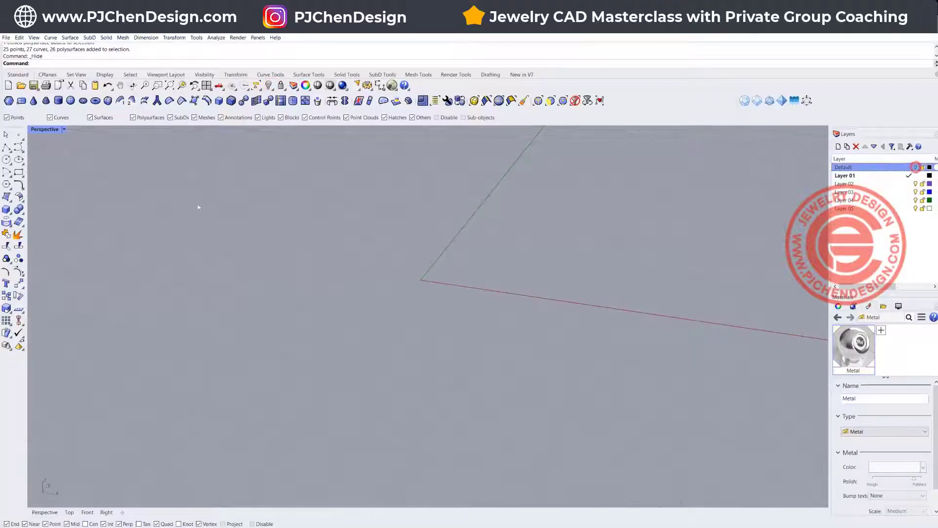
Step: In the Top view, draw a semicircular arc centred at the origin from the negative to the positive Y axis
double_click(41, 129)
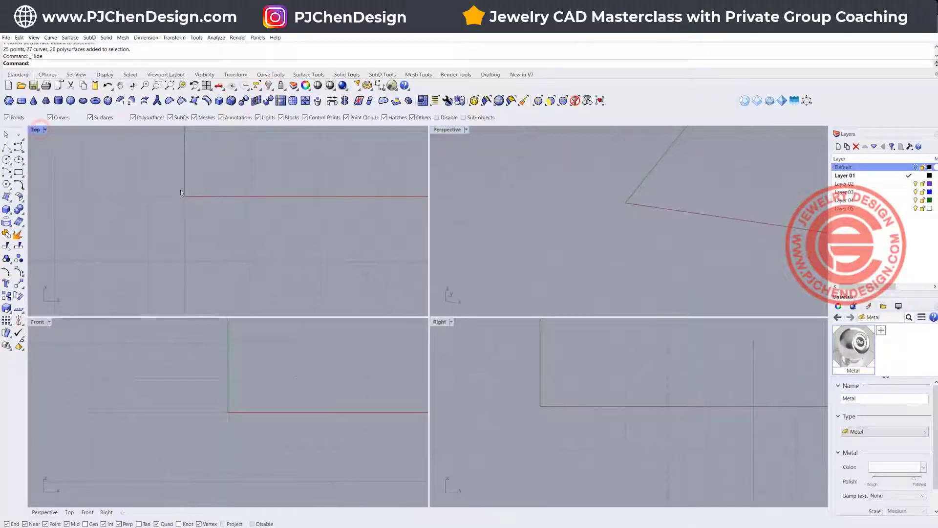
right_drag(193, 196, 216, 203)
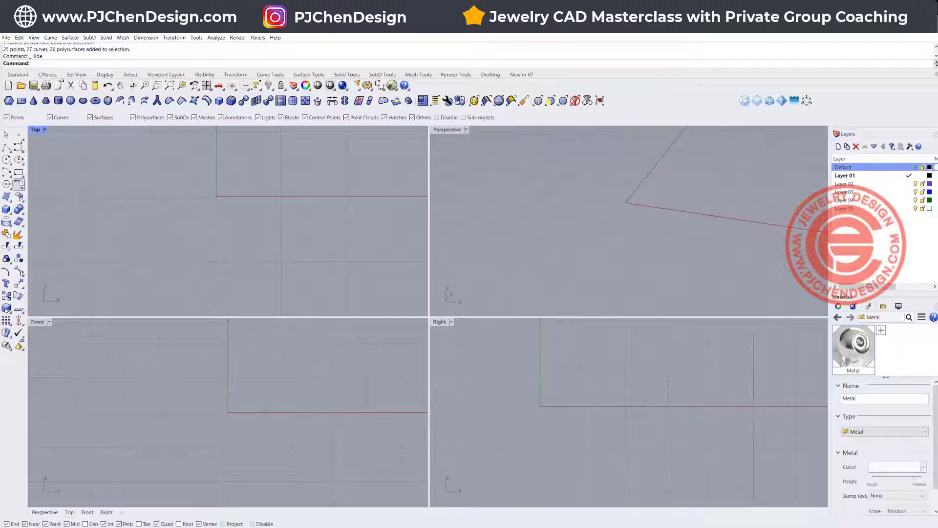
click(6, 171)
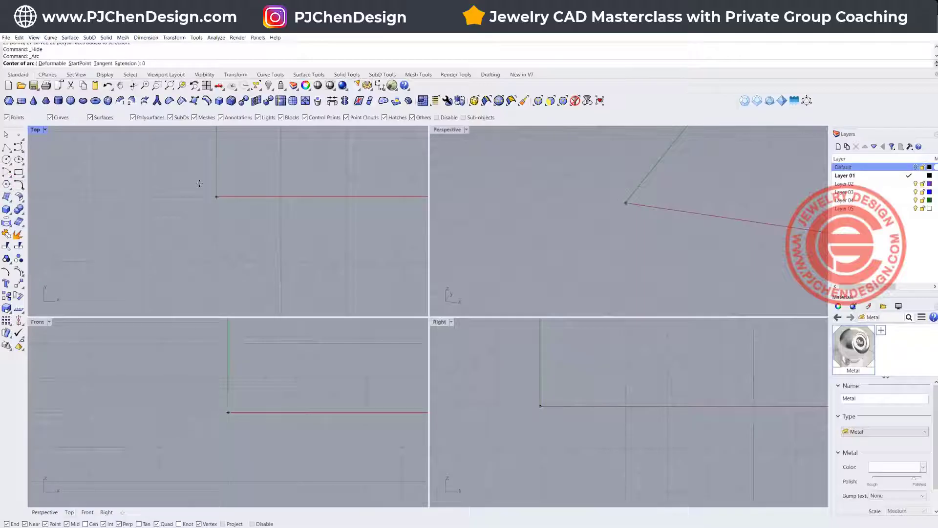
click(217, 196)
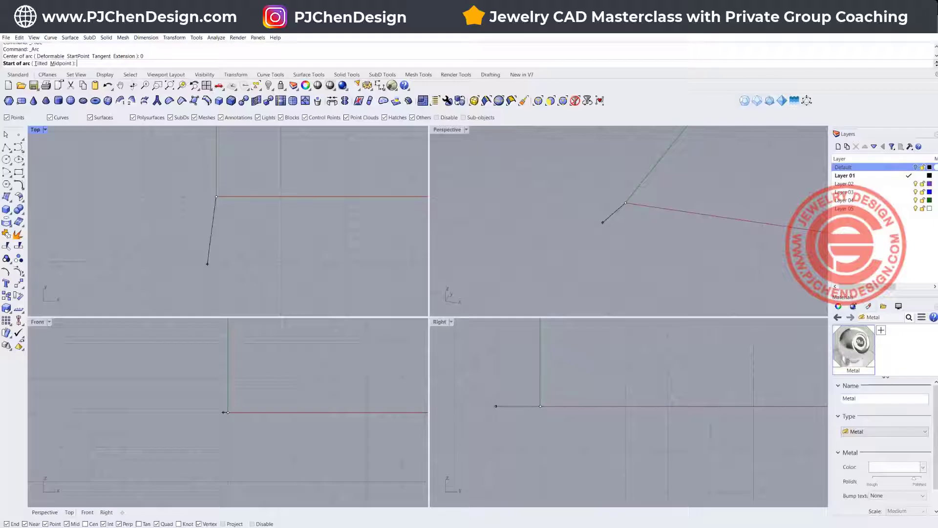
click(216, 261)
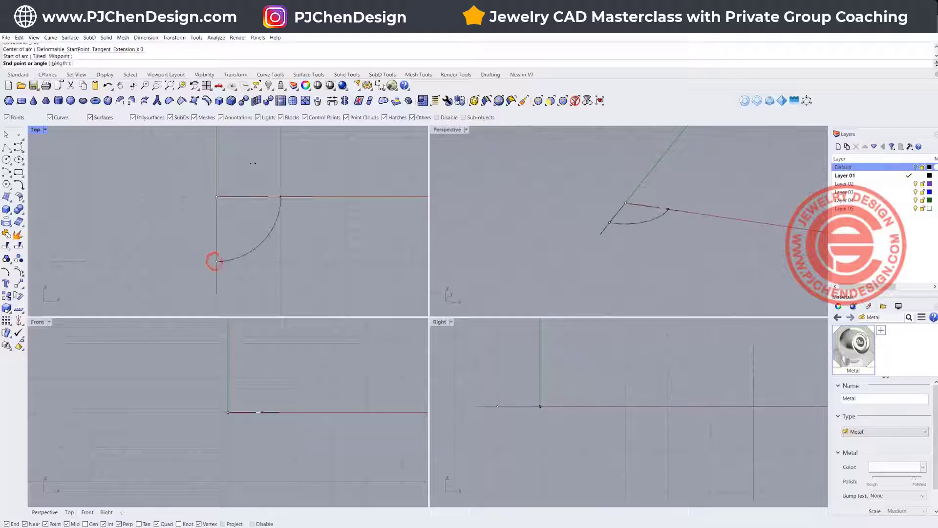
click(231, 147)
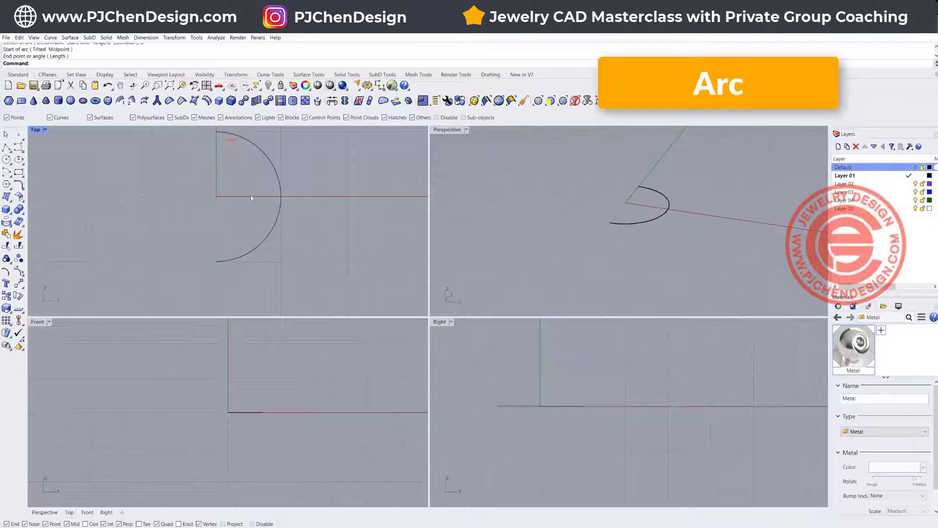
Step: Draw a smaller concentric semicircular arc centred at 0, opening the same way inside the first arc
right_click(227, 201)
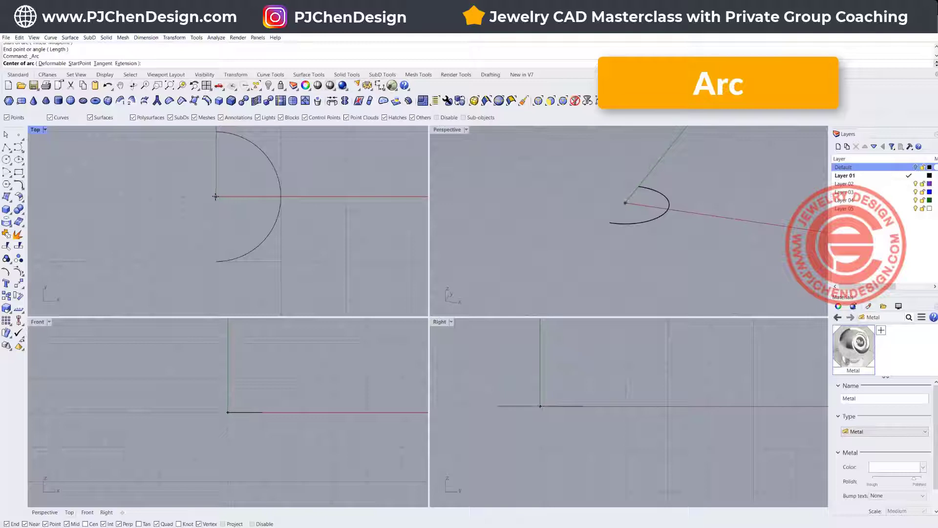
text(0)
key(Return)
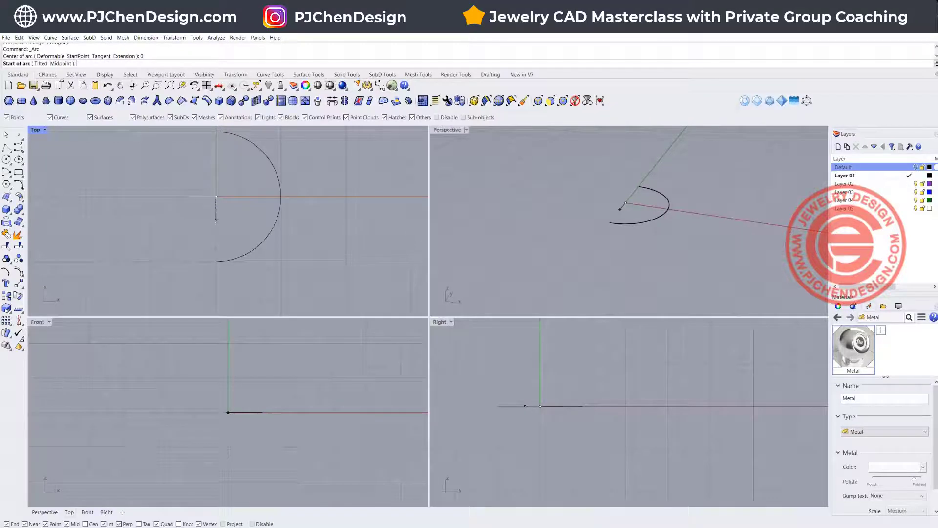
click(215, 219)
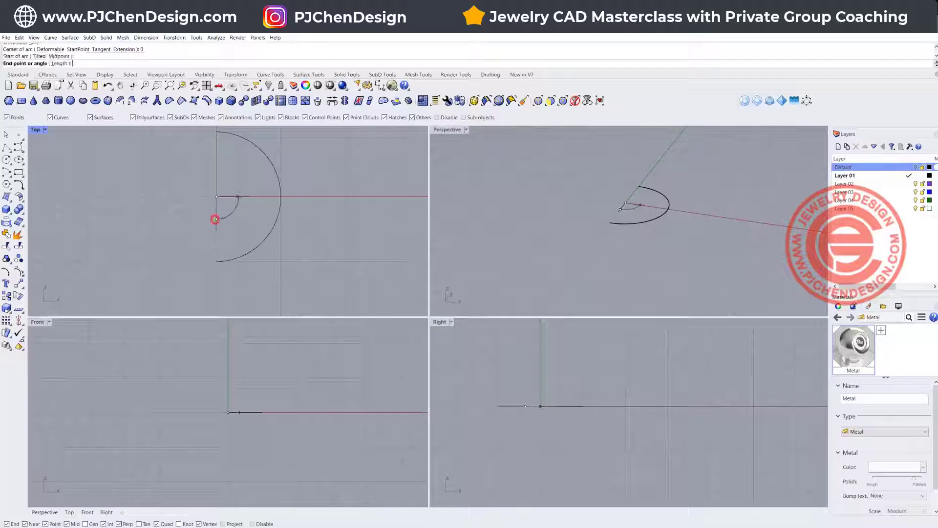
click(217, 176)
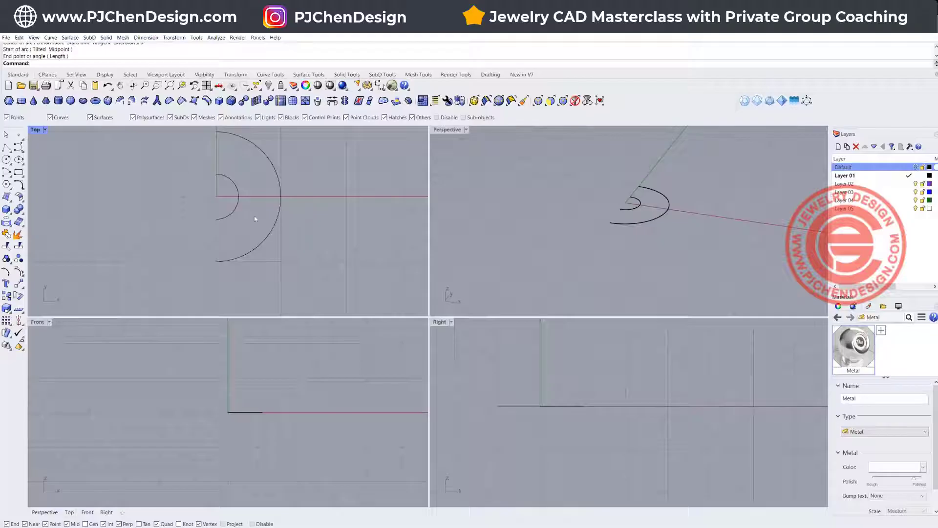
Step: Loft a flat half-ring surface between the inner and outer arcs
right_drag(571, 175, 554, 205)
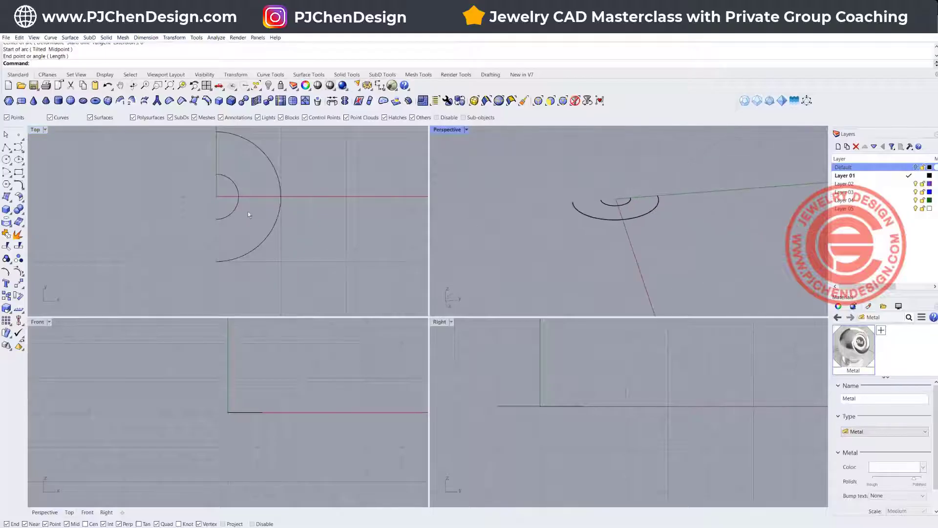
scroll(249, 215, up, 3)
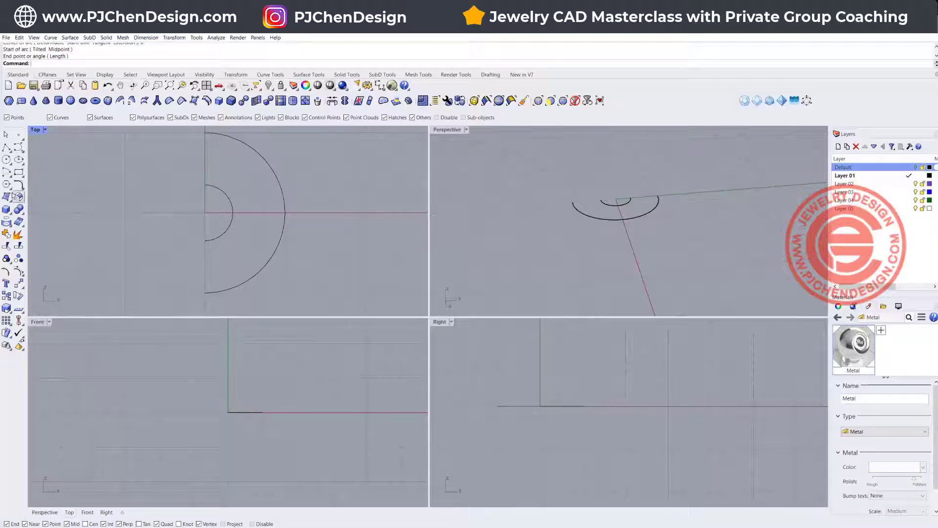
click(7, 198)
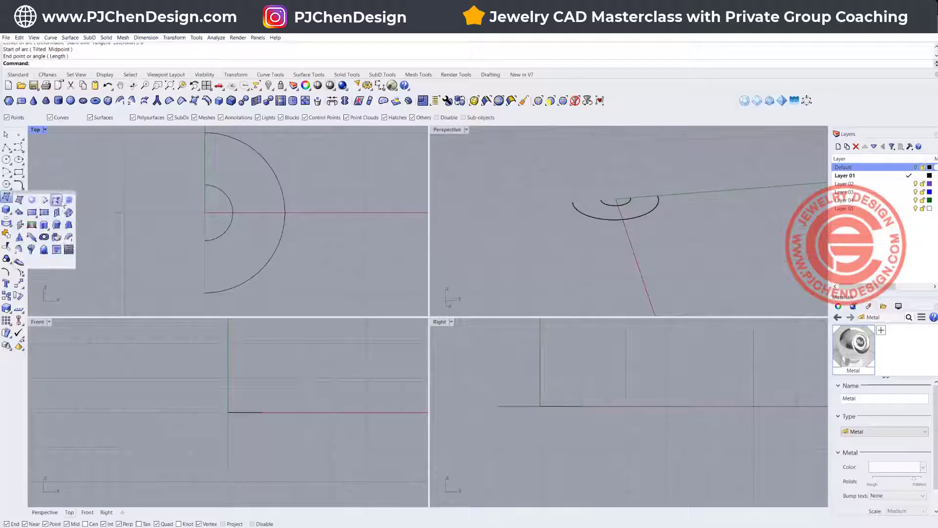
click(57, 201)
click(223, 192)
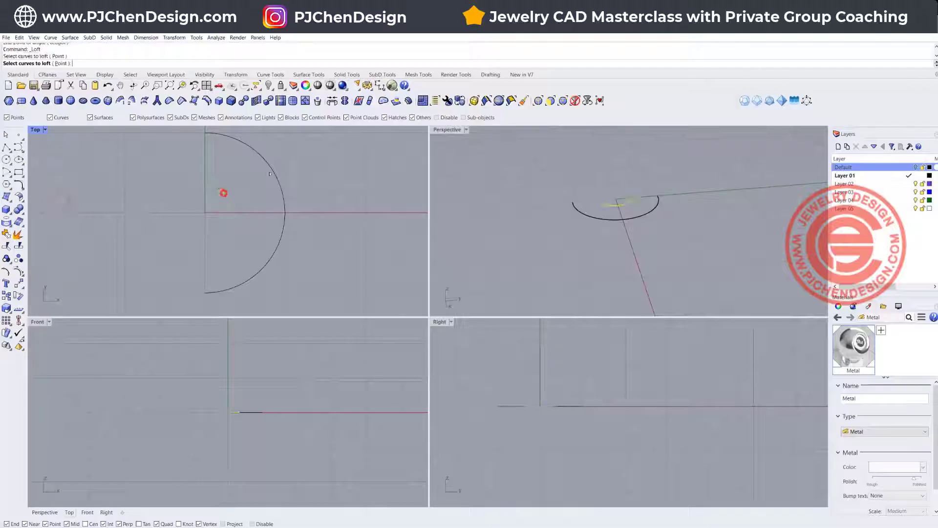
click(274, 168)
key(Return)
key(Return)
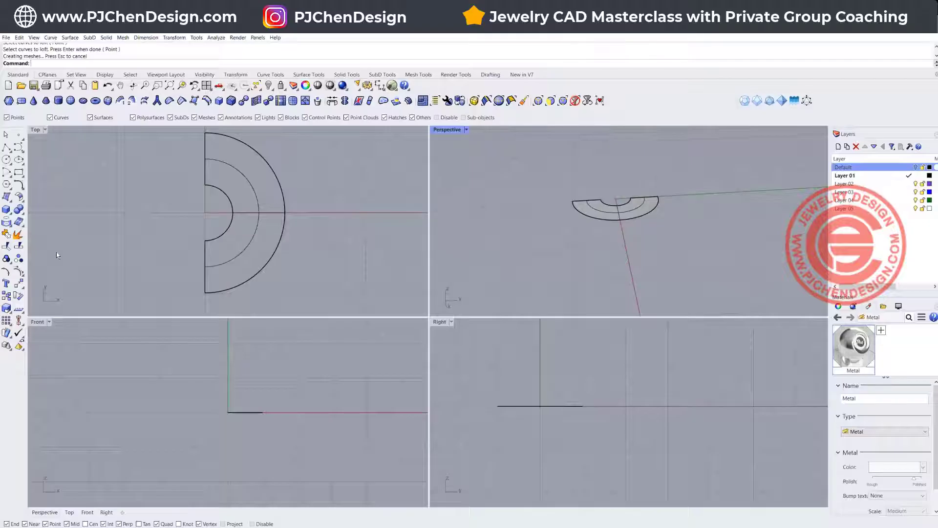
Step: Bend the lofted surface upward in the Right view, using a spine from its negative-Y end to its positive-Y end
right_click(18, 283)
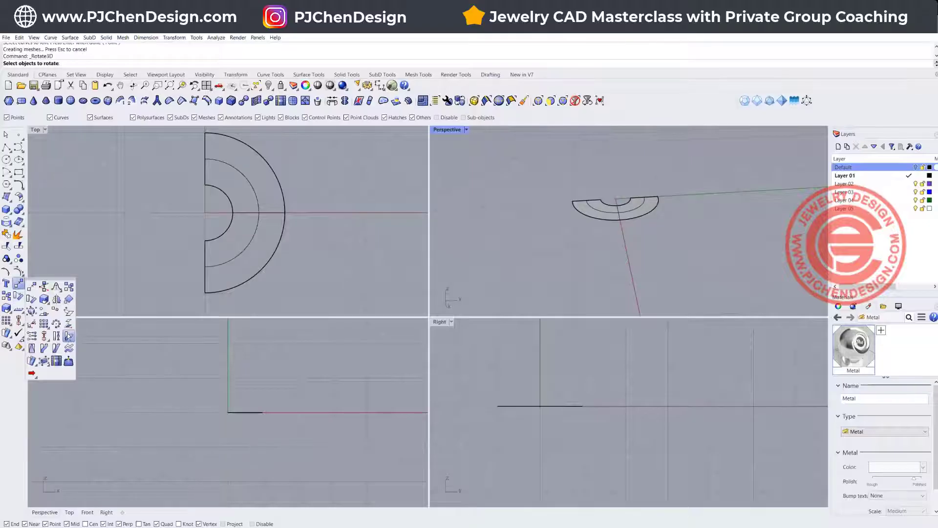
click(69, 336)
click(234, 283)
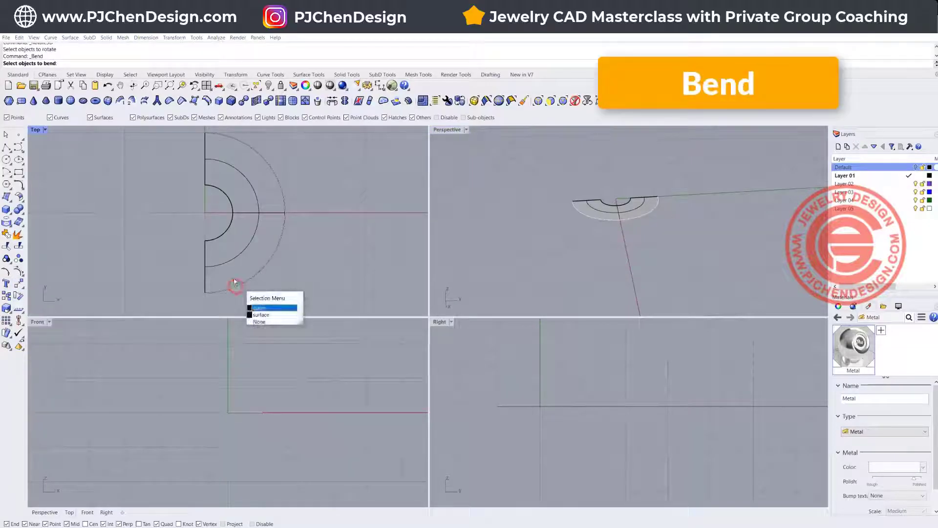
click(236, 252)
right_click(236, 252)
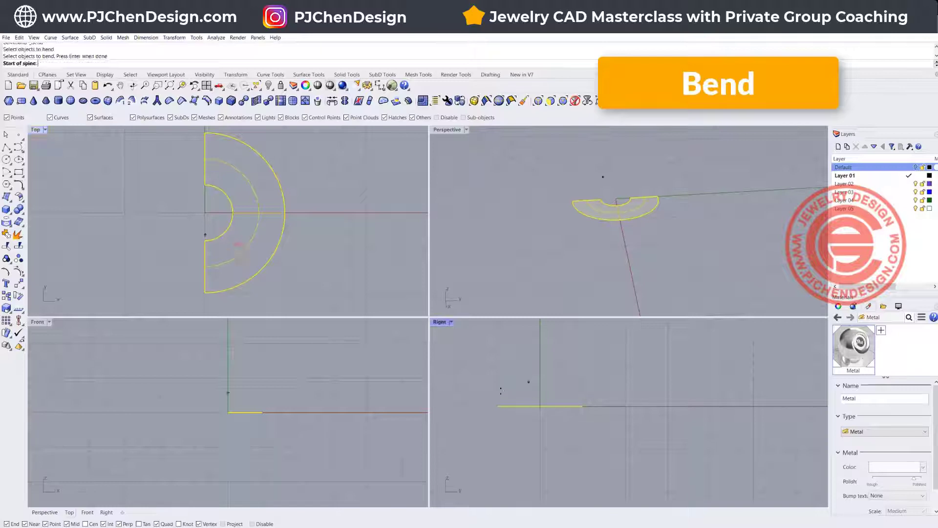
click(497, 406)
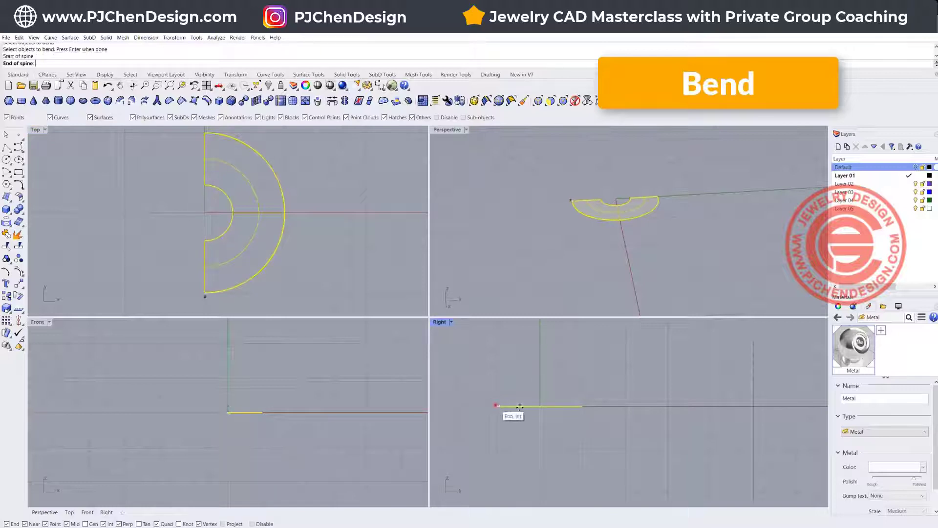
click(583, 405)
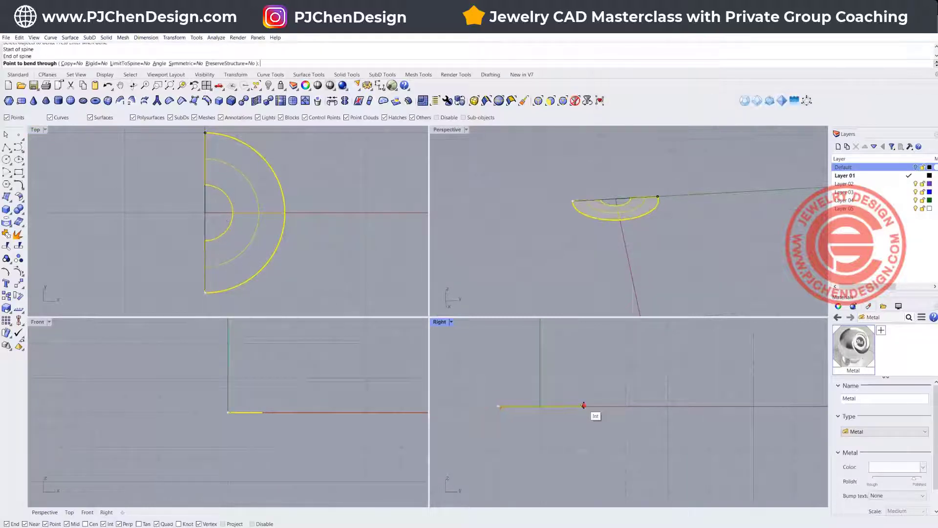
click(529, 350)
Step: Rotate a copy of the bent surface 180 degrees about the origin in the Front view
right_drag(587, 230, 598, 197)
scroll(598, 198, up, 3)
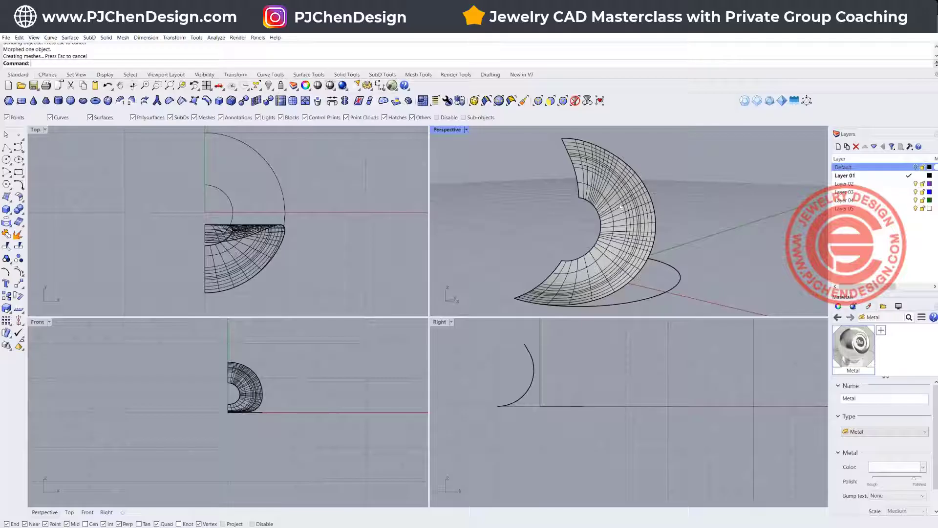
mouse_move(579, 272)
right_down()
mouse_move(602, 213)
mouse_move(603, 173)
mouse_move(585, 167)
right_up()
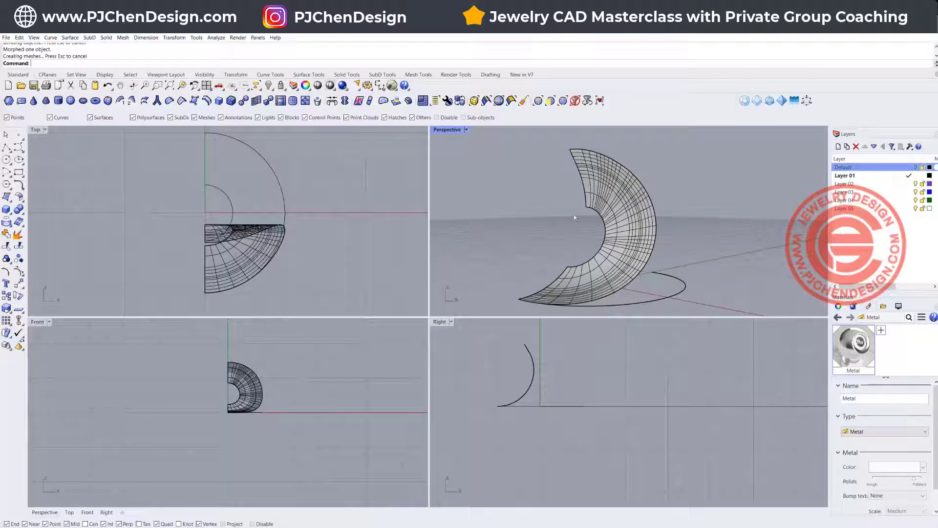
right_drag(574, 218, 578, 202)
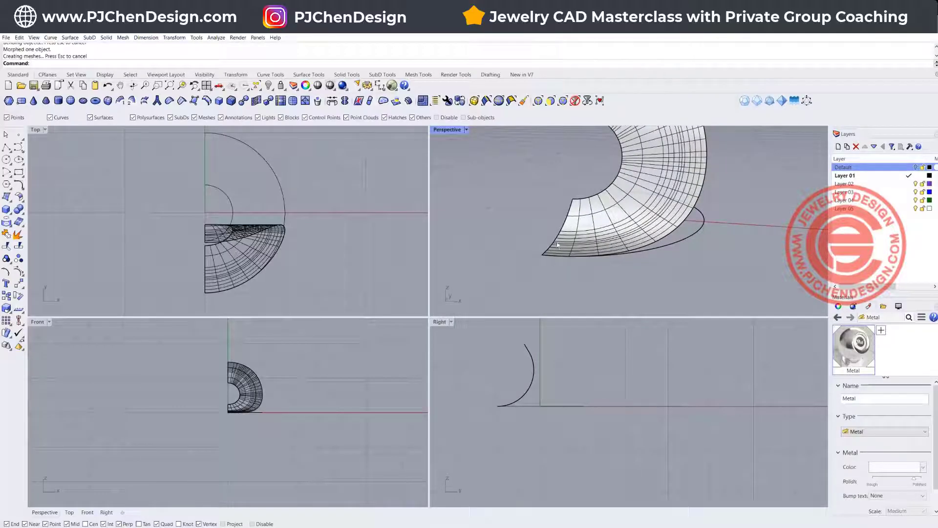
right_drag(567, 243, 572, 187)
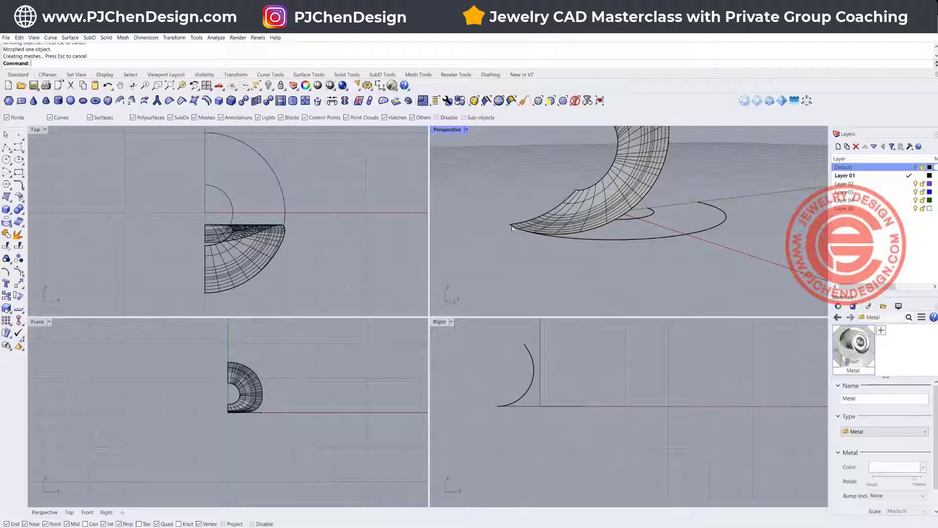
click(238, 263)
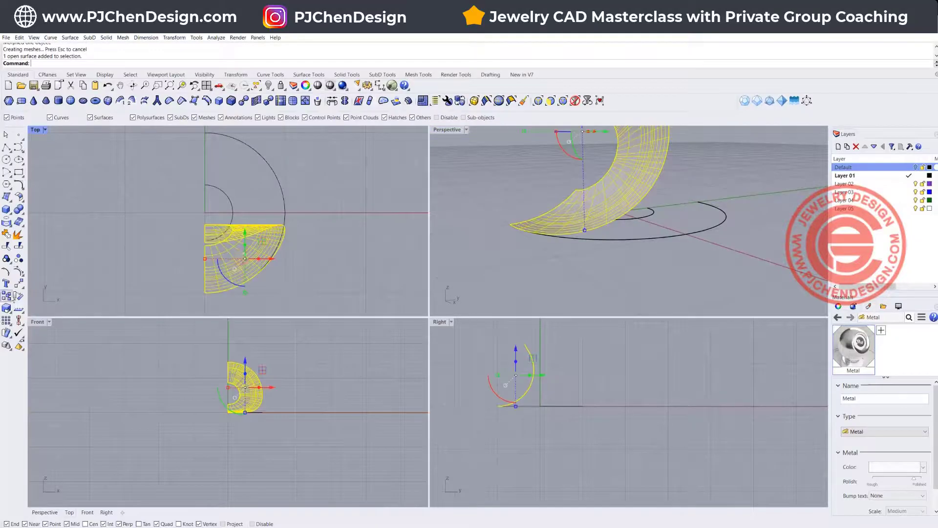
click(18, 283)
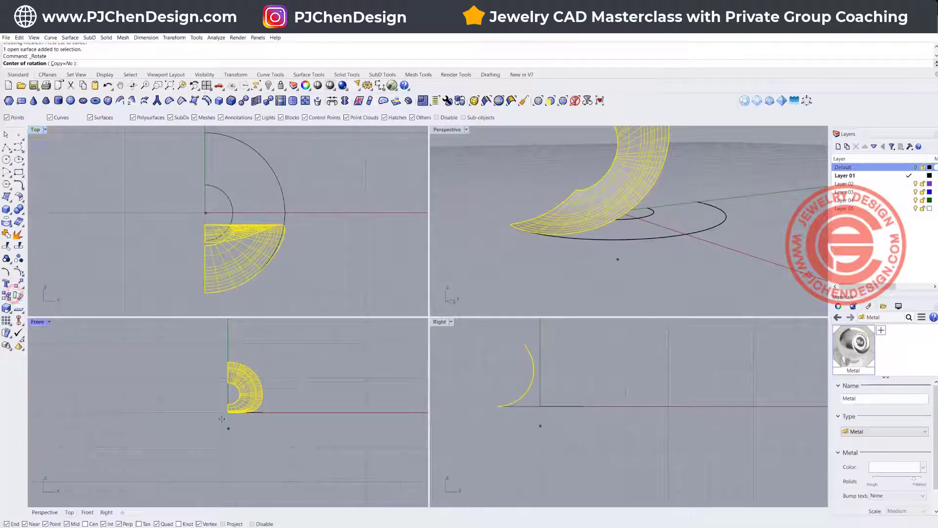
click(228, 412)
click(319, 412)
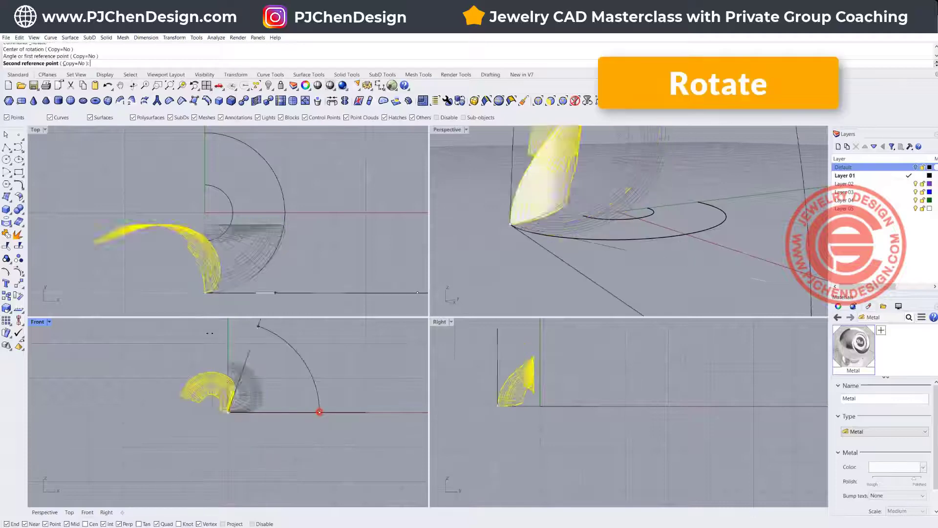
click(74, 63)
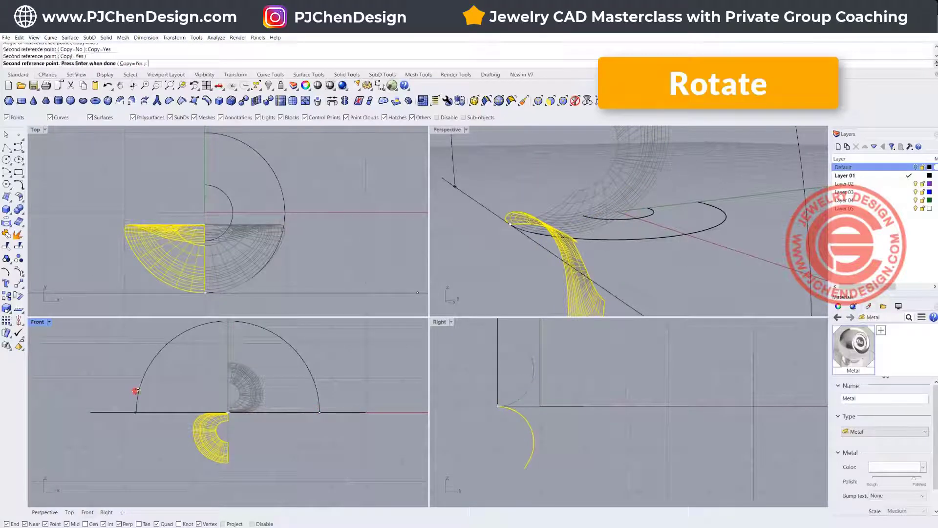
click(135, 391)
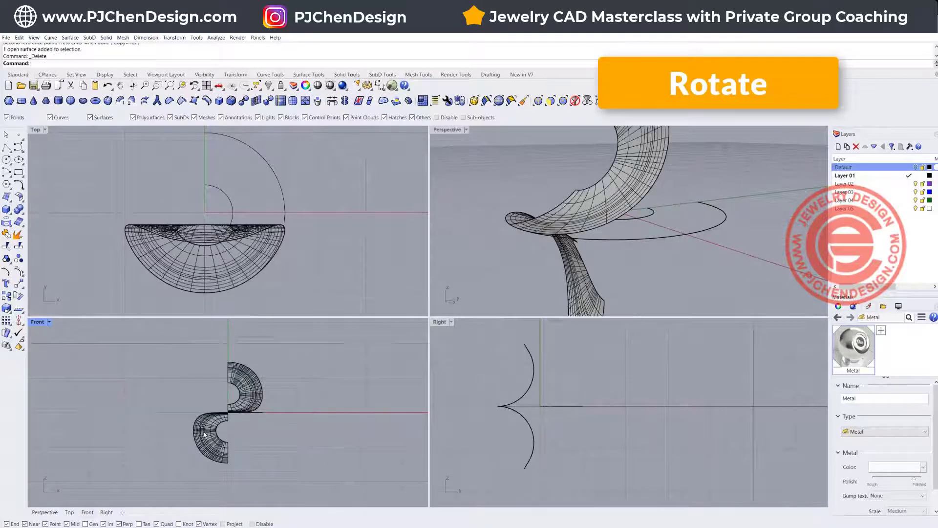
Step: Move the rotated surface copy slightly upward so that it overlaps the edge of the original
click(588, 259)
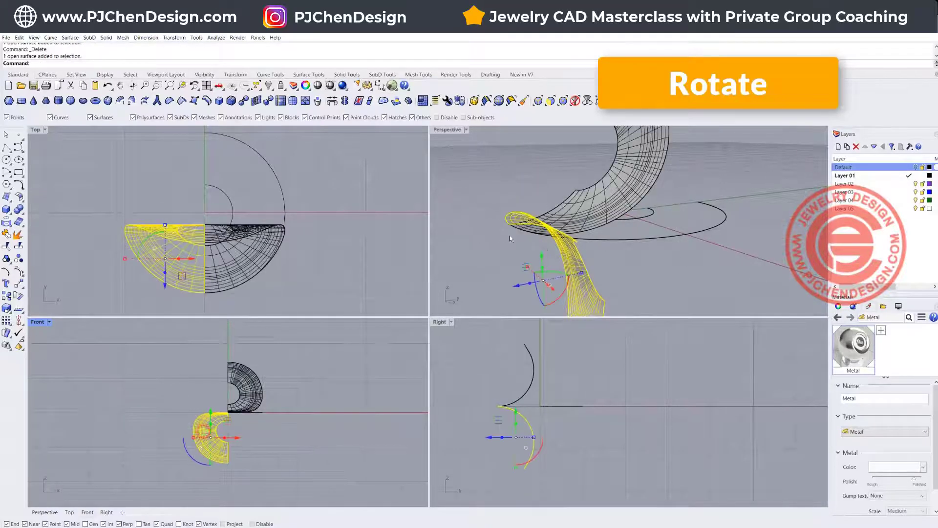
scroll(588, 259, up, 3)
scroll(581, 258, up, 2)
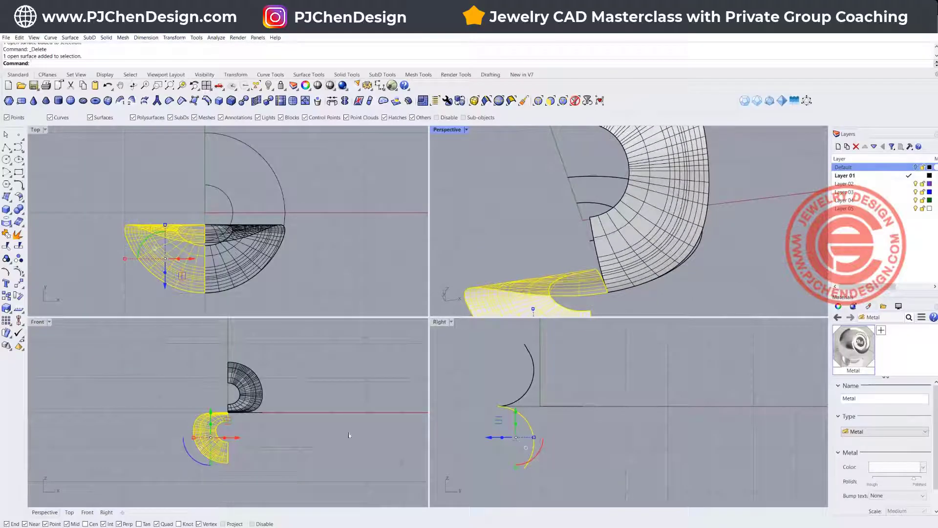
drag(516, 412, 516, 408)
click(518, 231)
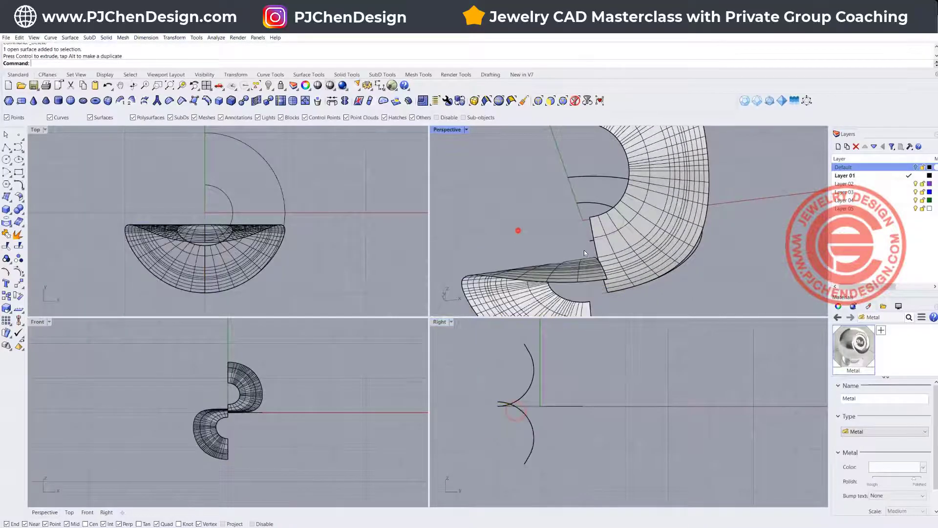
right_drag(520, 231, 582, 242)
Step: Undo back to the flat lofted half-ring and delete that surface, keeping the two arcs
key(ctrl+z)
key(ctrl+z)
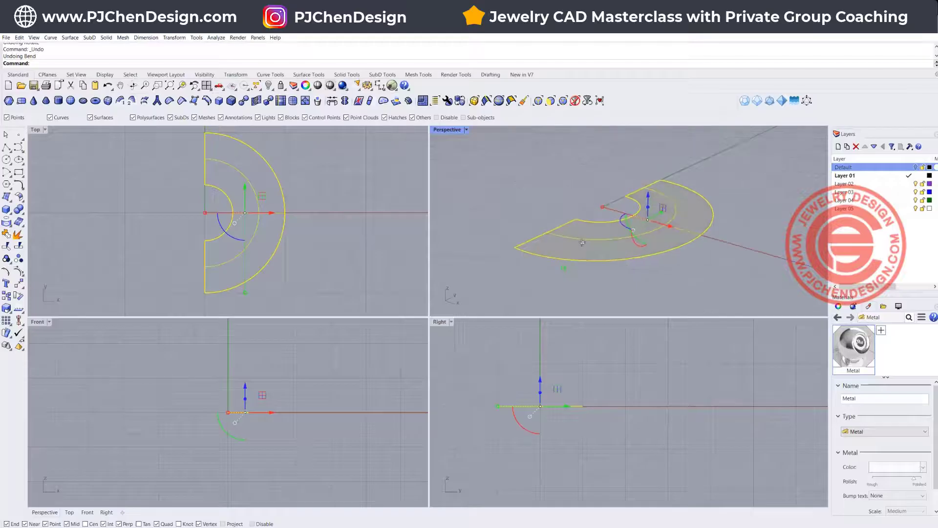
click(530, 211)
click(579, 240)
key(Delete)
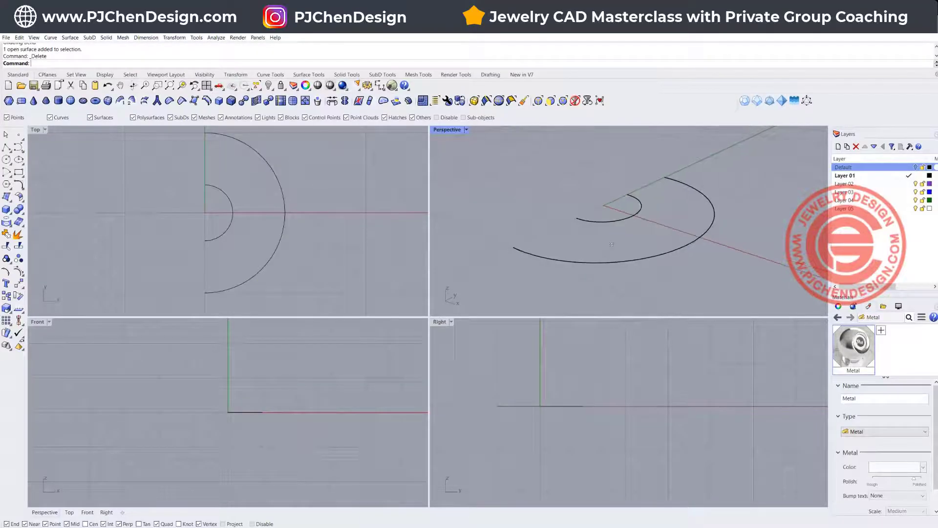
right_drag(611, 245, 608, 224)
click(609, 220)
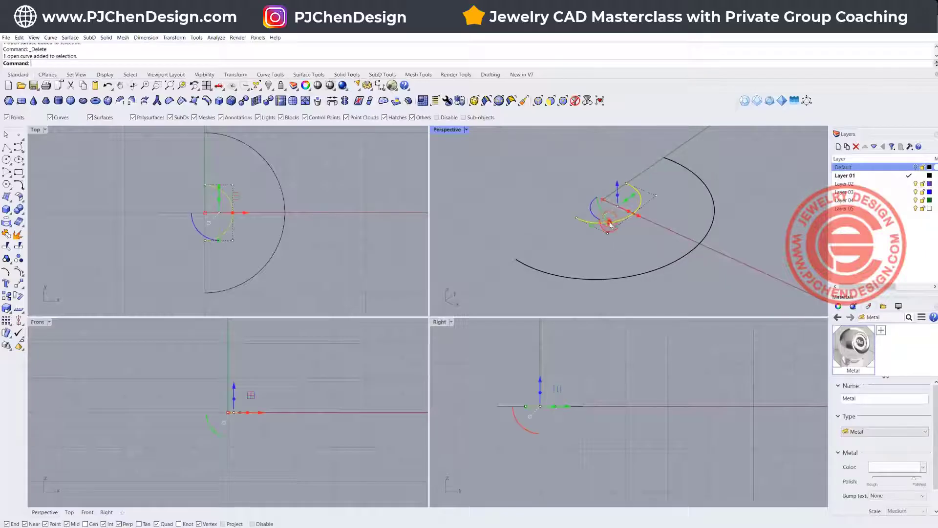
click(660, 267)
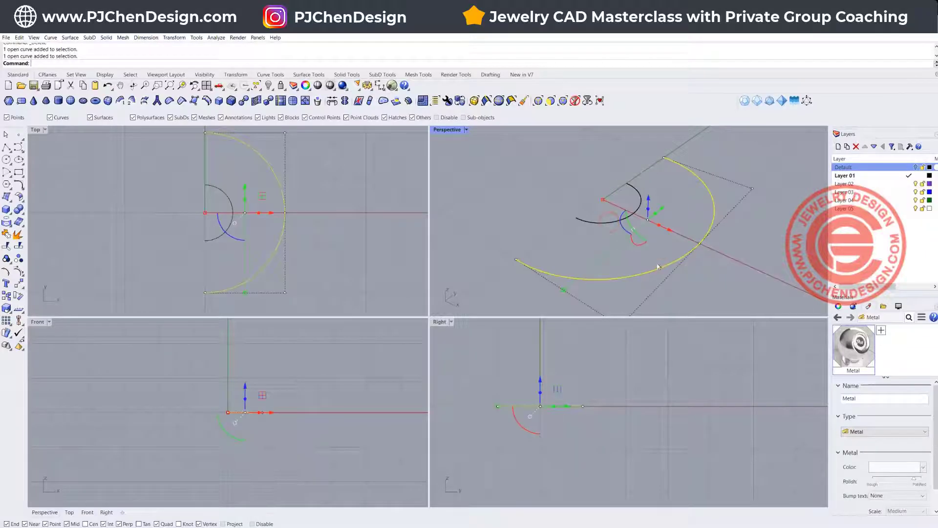
shift+right_drag(609, 226, 590, 188)
click(579, 185)
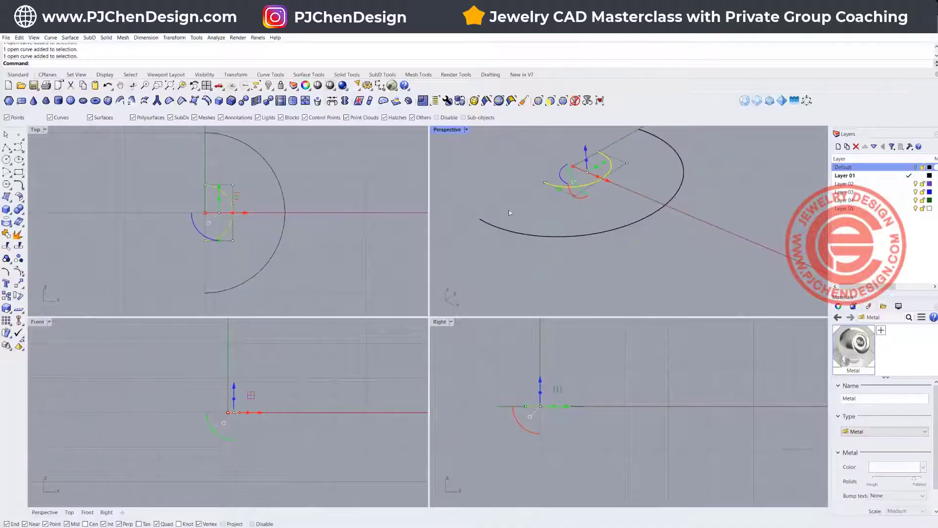
shift+right_drag(531, 201, 550, 223)
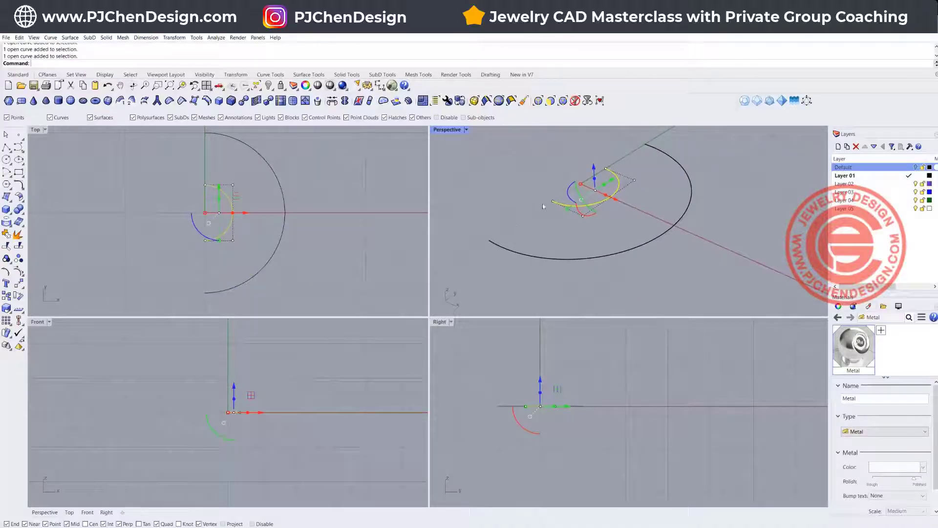
click(524, 217)
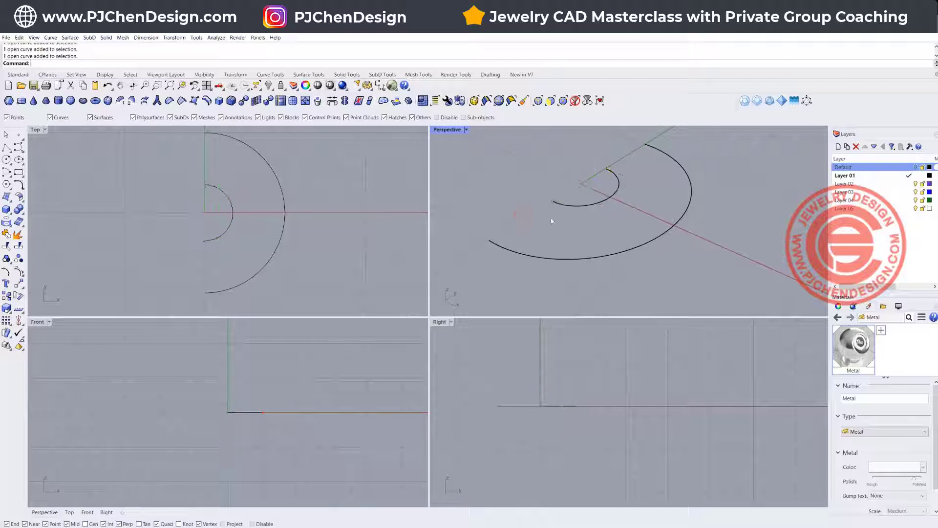
Step: Bend both arcs from the inner arc's negative-Y end to the outer arc's positive-Y end, through a point about 8.7 above the spine start
click(552, 200)
key(ctrl+a)
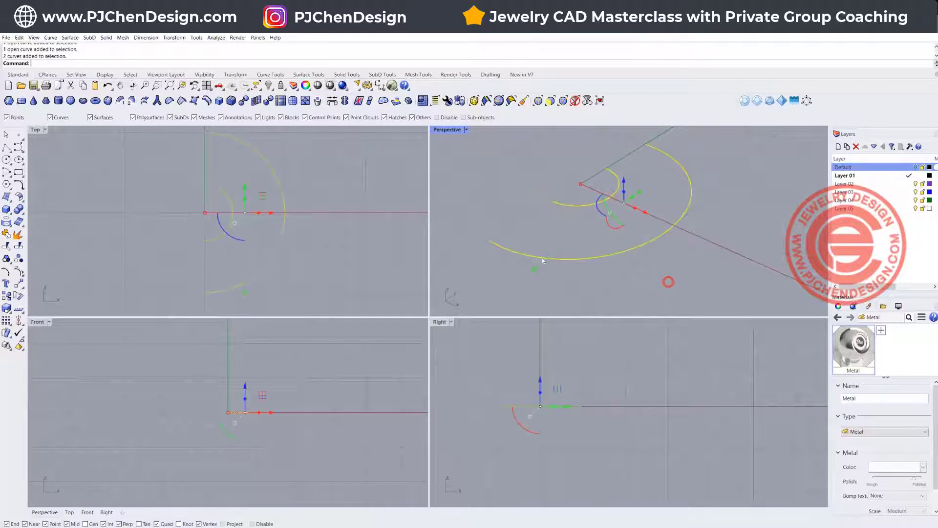
click(18, 283)
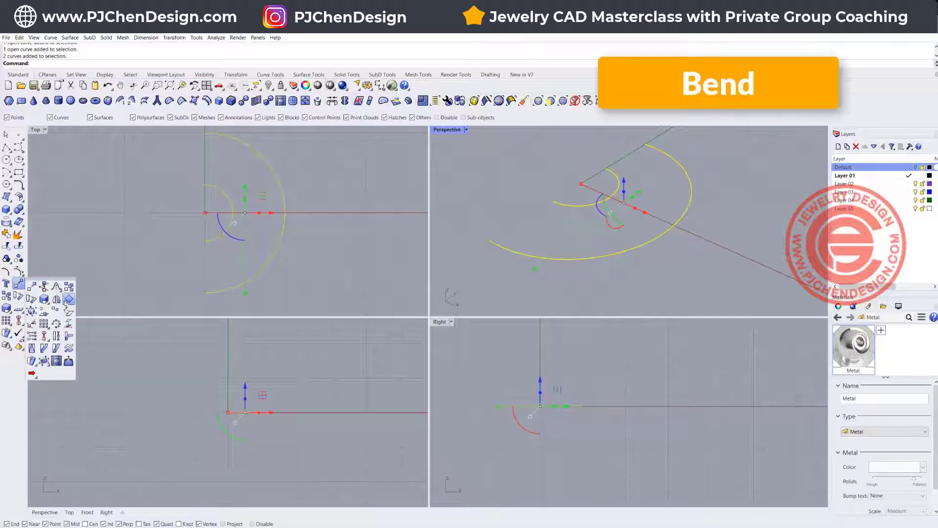
click(69, 336)
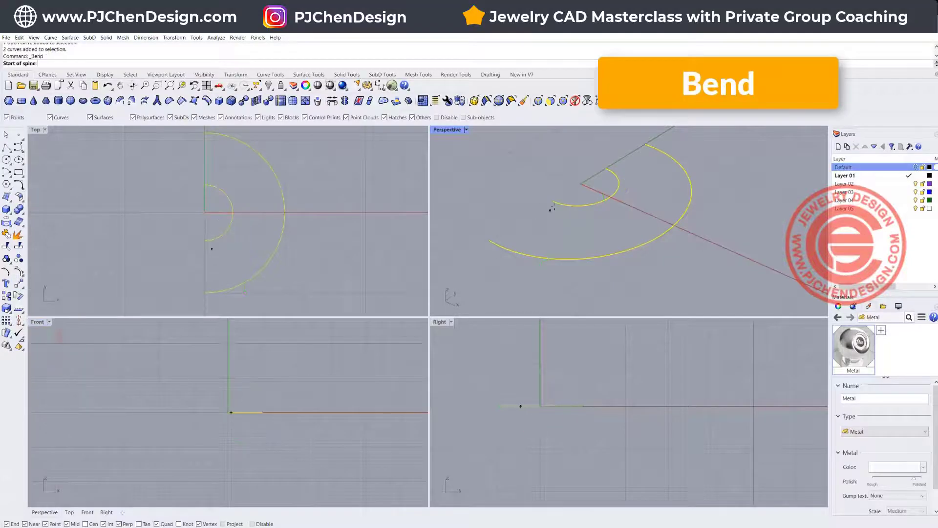
click(552, 200)
click(646, 143)
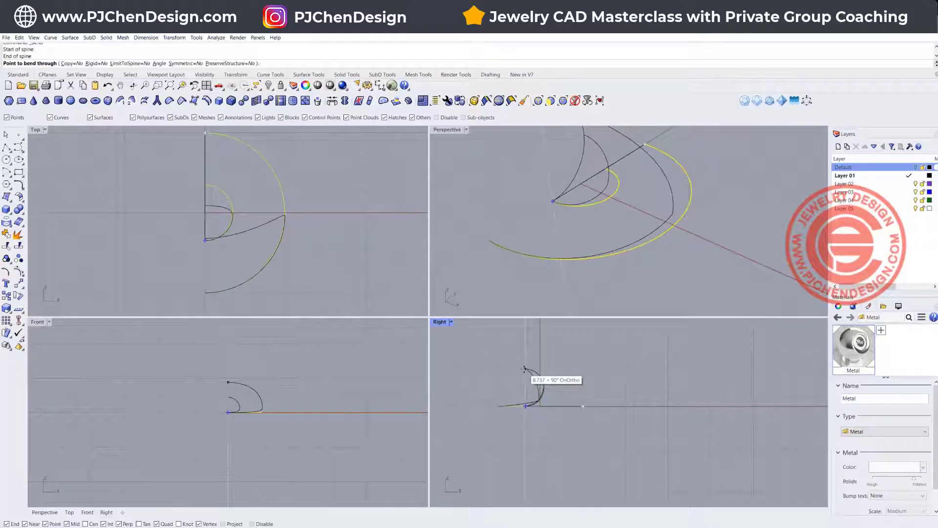
click(524, 369)
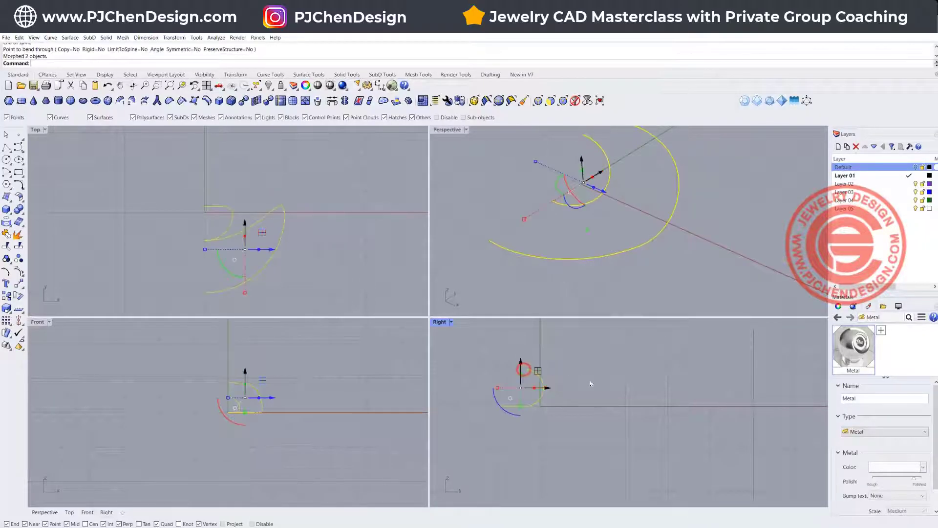
right_click(592, 382)
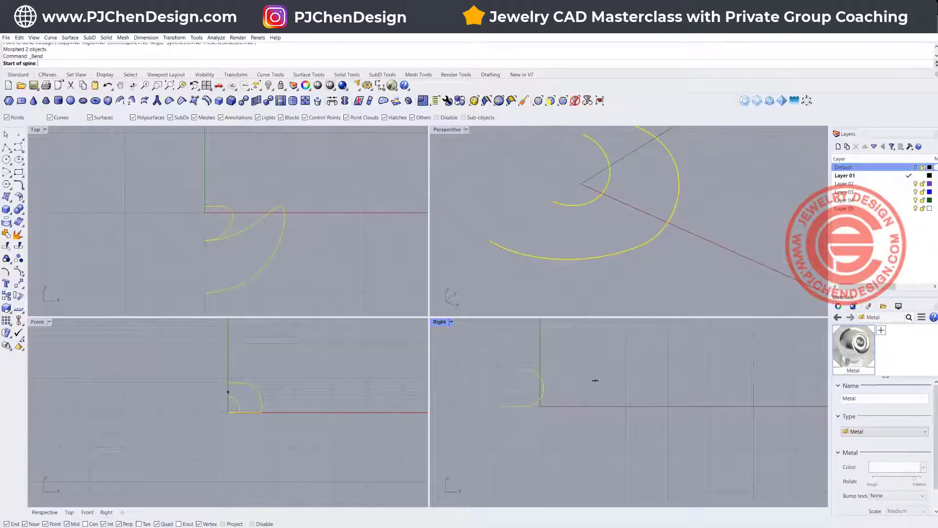
key(Escape)
key(Escape)
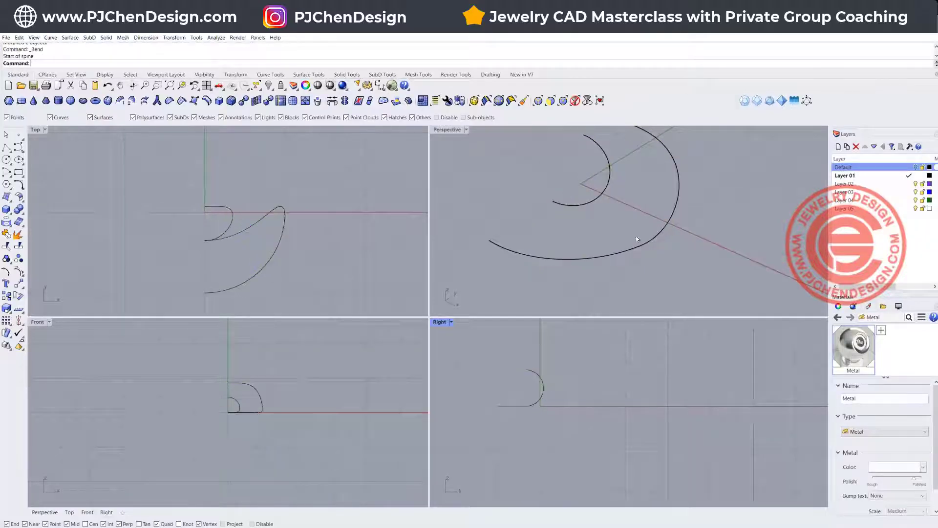
Step: Rebuild both bent curves with 12 points at degree 3, with Make SubD friendly turned off and Delete input kept on
right_drag(660, 215, 621, 229)
scroll(618, 221, up, 2)
scroll(629, 223, down, 2)
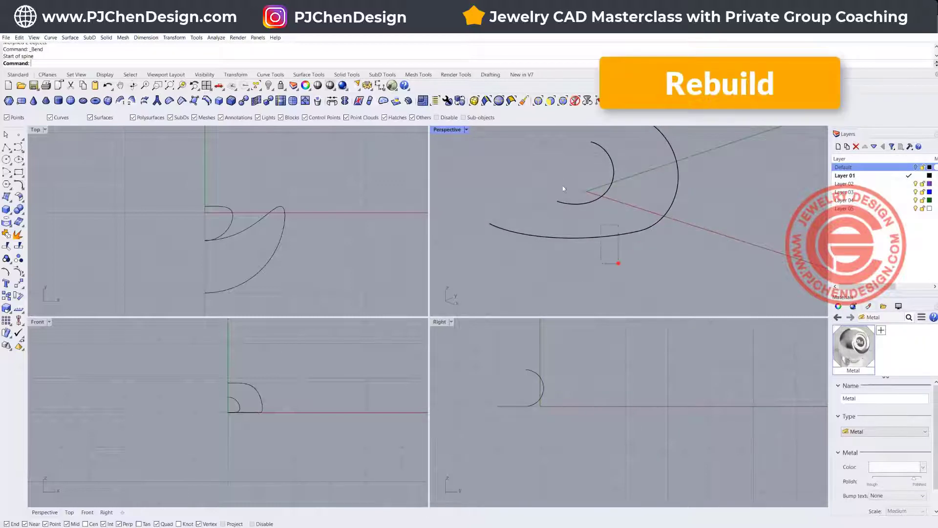
key(ctrl+a)
text(Rebuild)
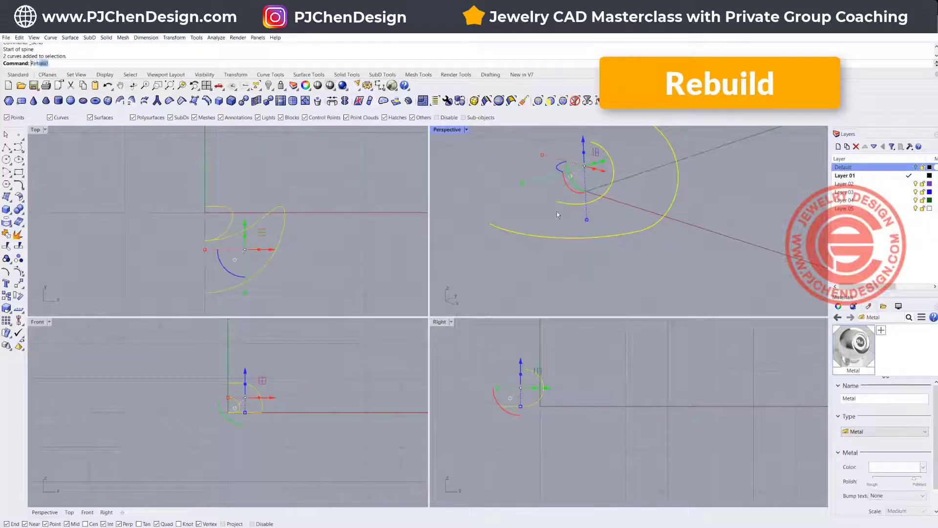
key(Return)
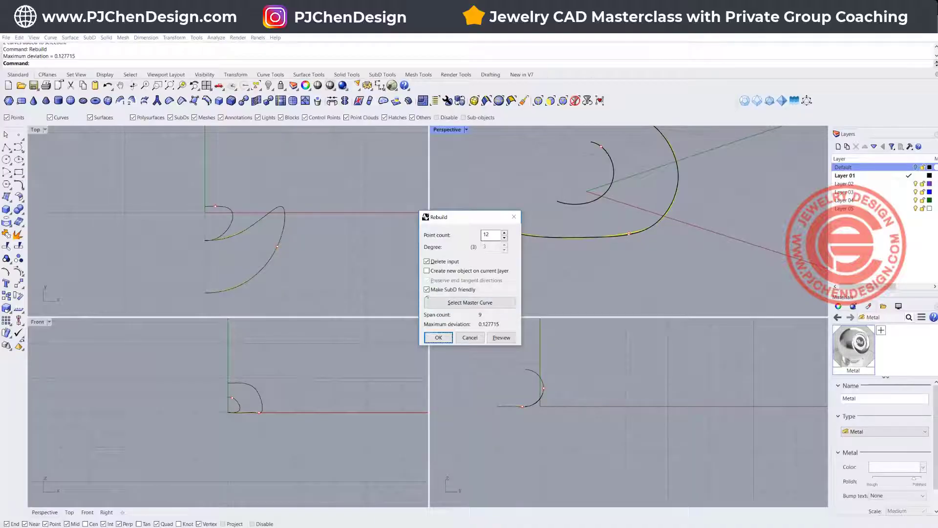
click(427, 289)
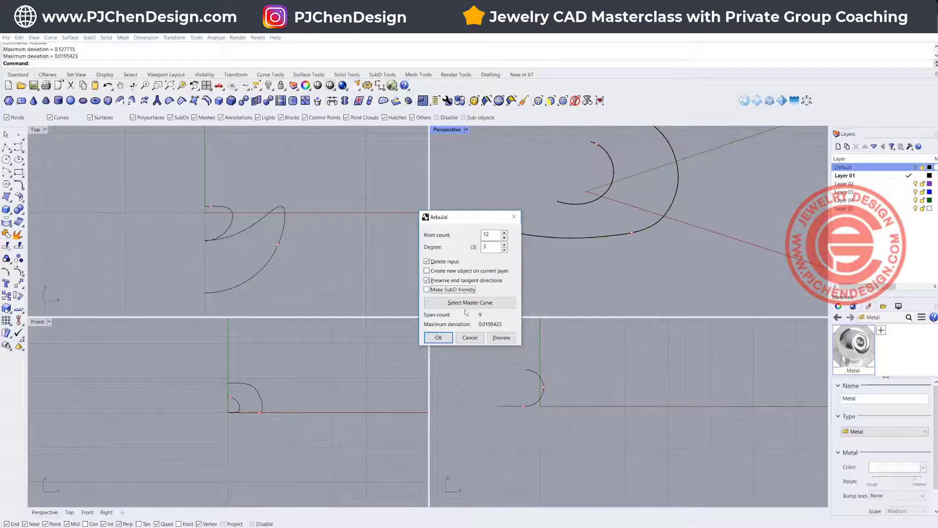
click(442, 337)
Step: Delete the inner rebuilt curve and select the remaining outer curve
right_drag(635, 269, 592, 204)
click(592, 204)
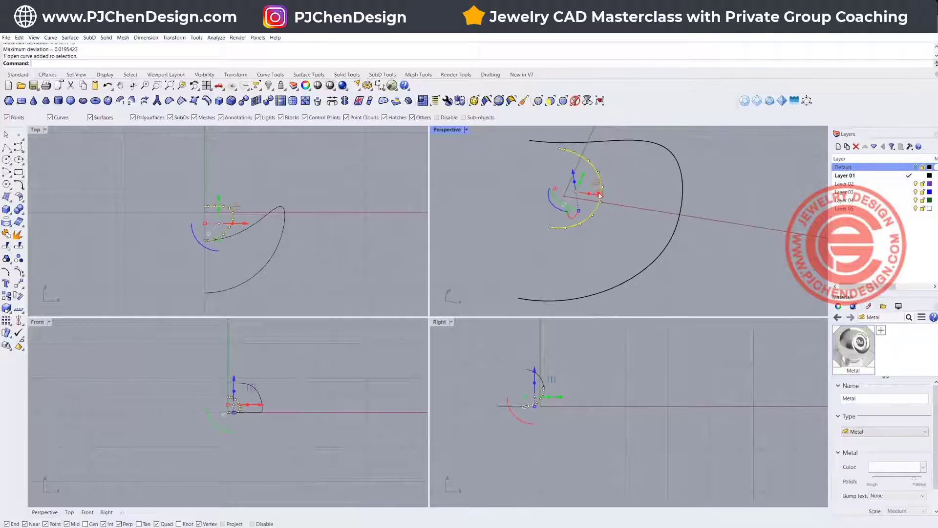
click(682, 204)
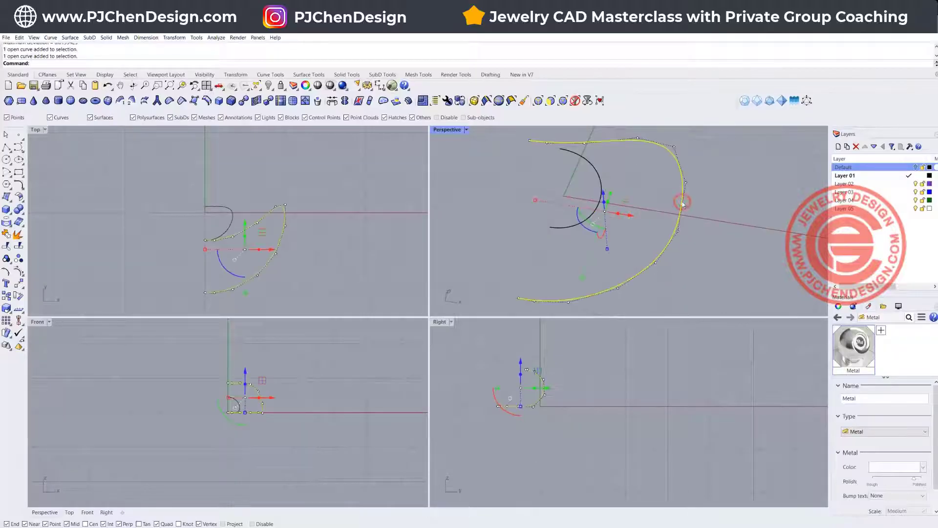
click(654, 195)
click(601, 195)
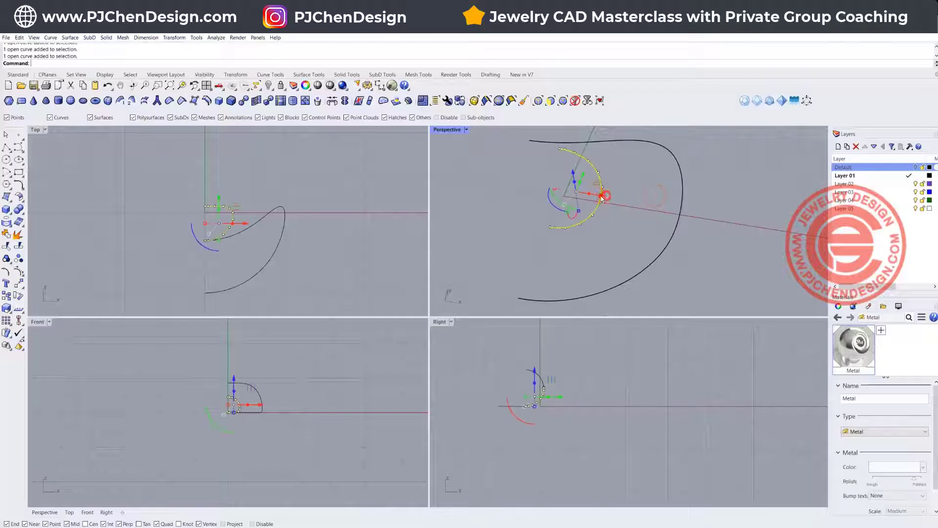
key(Delete)
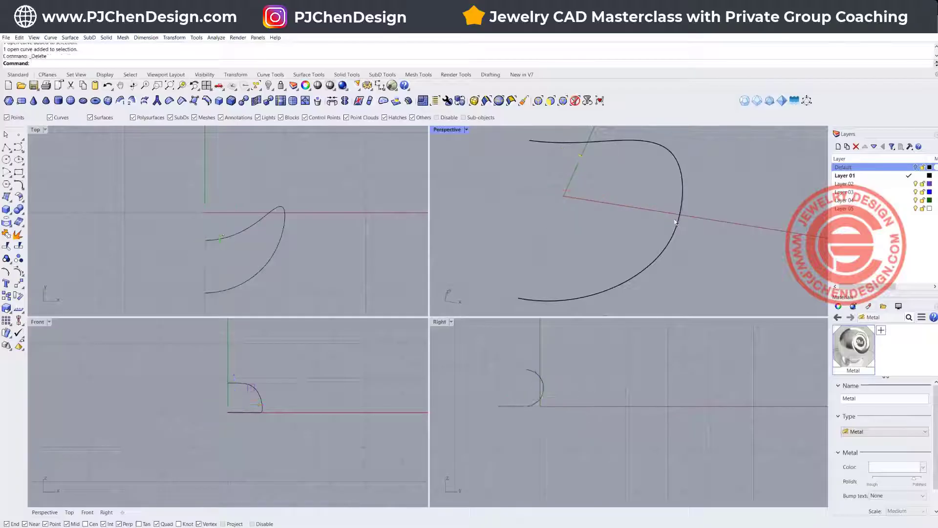
click(661, 253)
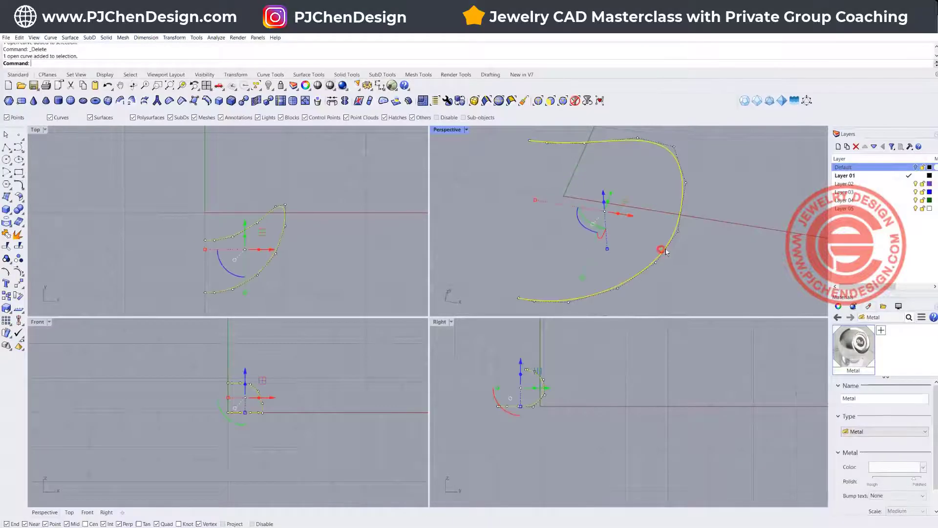
Step: Try creating the inner curve from a uniformly scaled-down copy of the outer curve, left-aligning both at the outer curve's end
drag(205, 249, 231, 249)
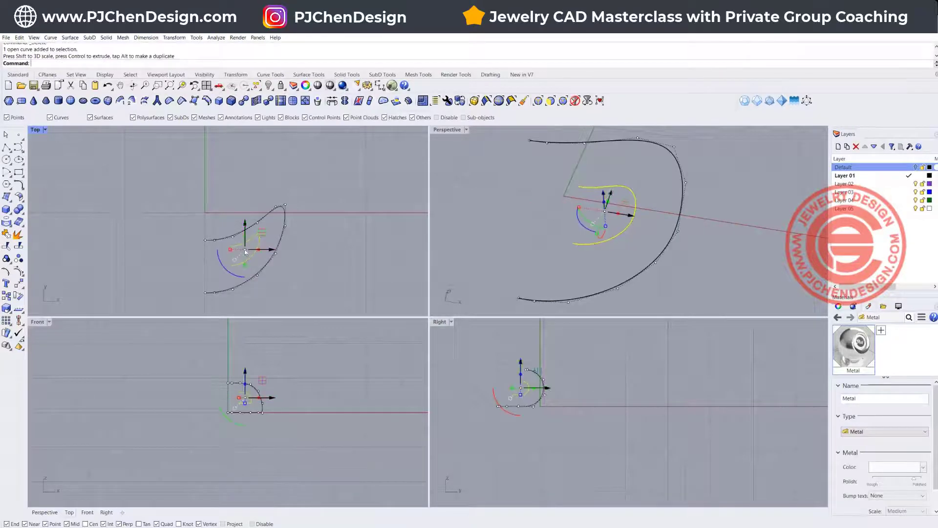
click(344, 271)
drag(321, 286, 218, 230)
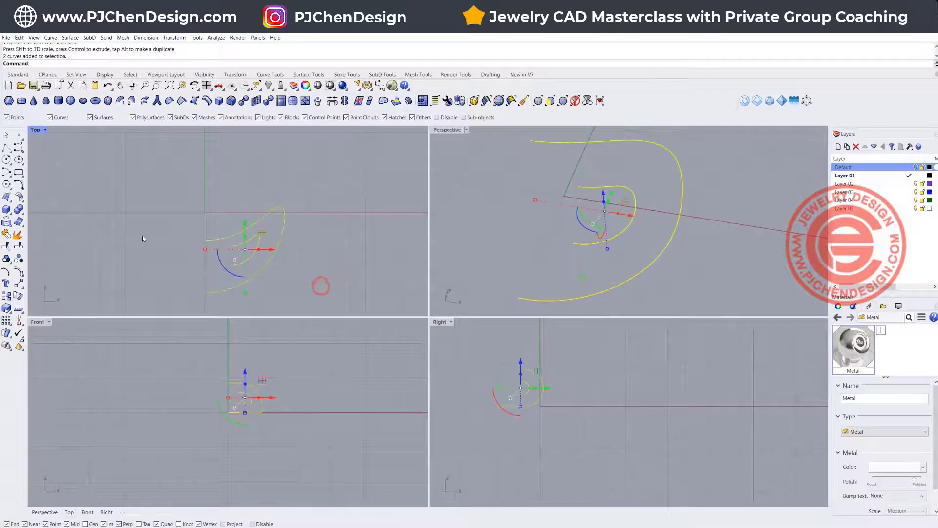
click(19, 321)
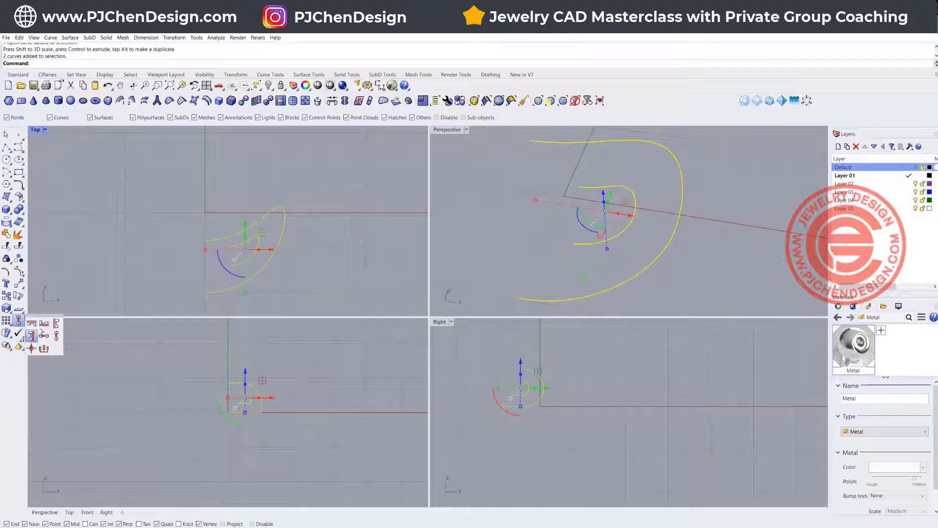
click(56, 323)
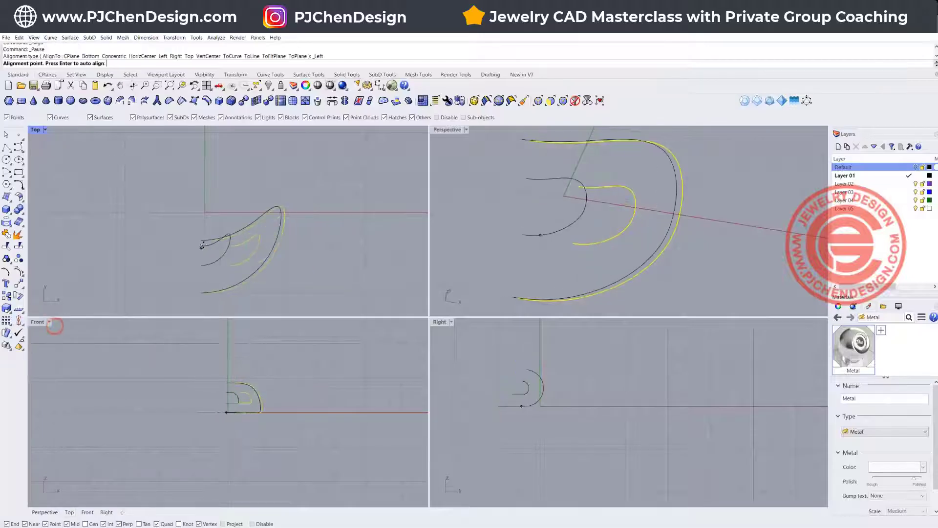
click(206, 240)
click(359, 273)
Step: Draw two straight lines connecting the matching upper and lower ends of the inner and outer bent curves
right_drag(450, 251, 589, 247)
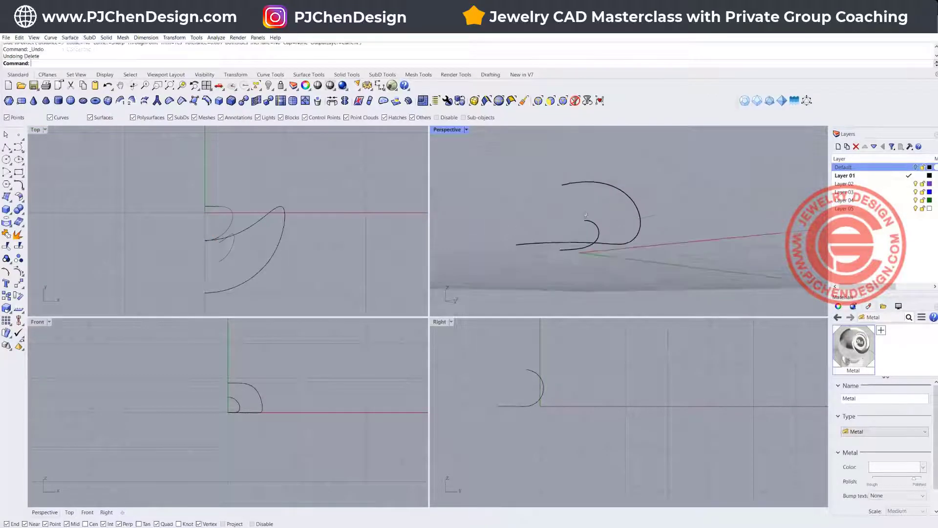
right_drag(648, 235, 595, 241)
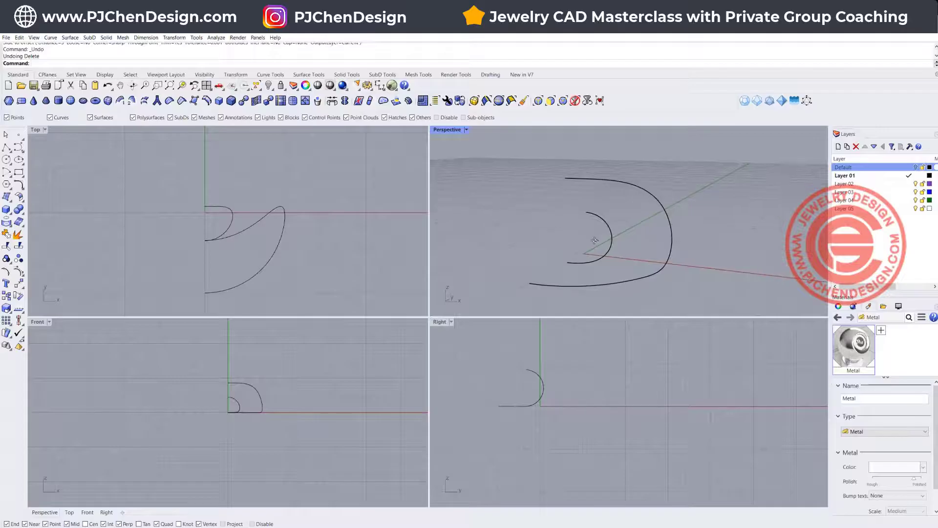
click(6, 147)
click(565, 178)
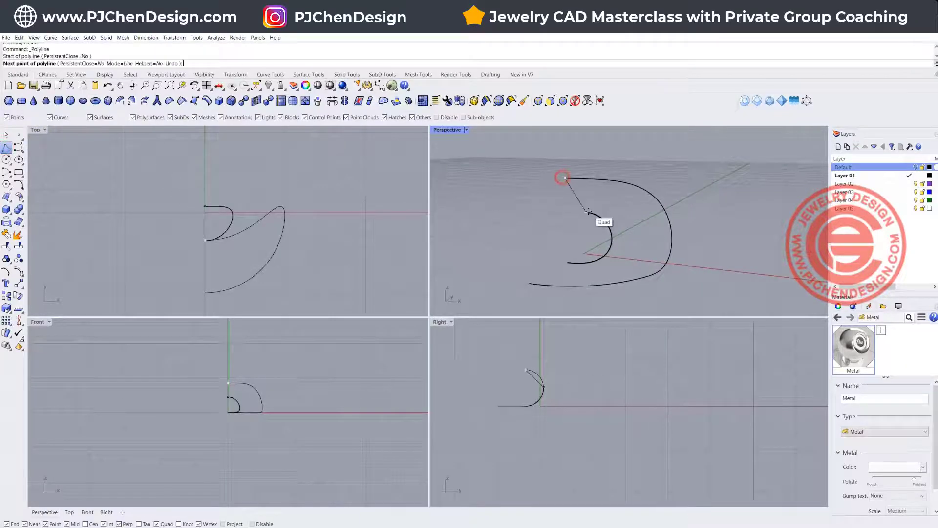
click(587, 211)
key(Return)
key(Return)
click(567, 262)
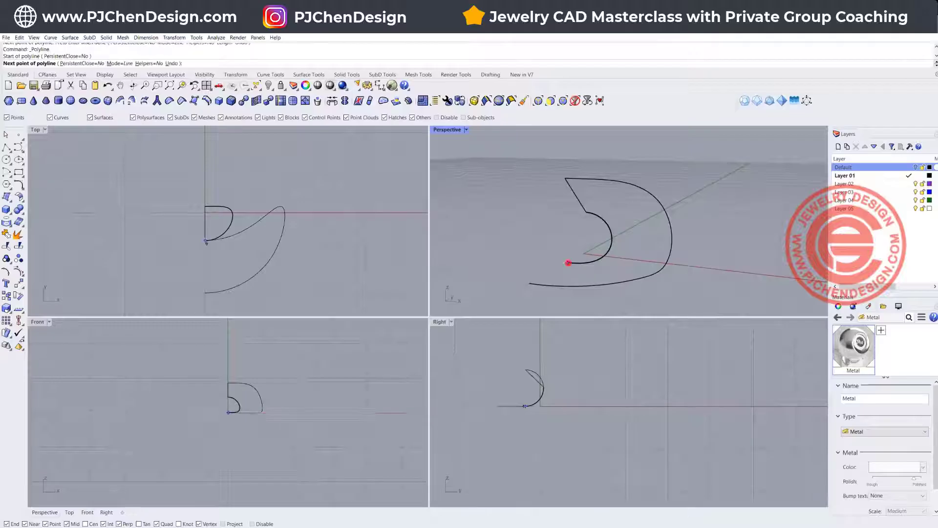
click(528, 283)
key(Return)
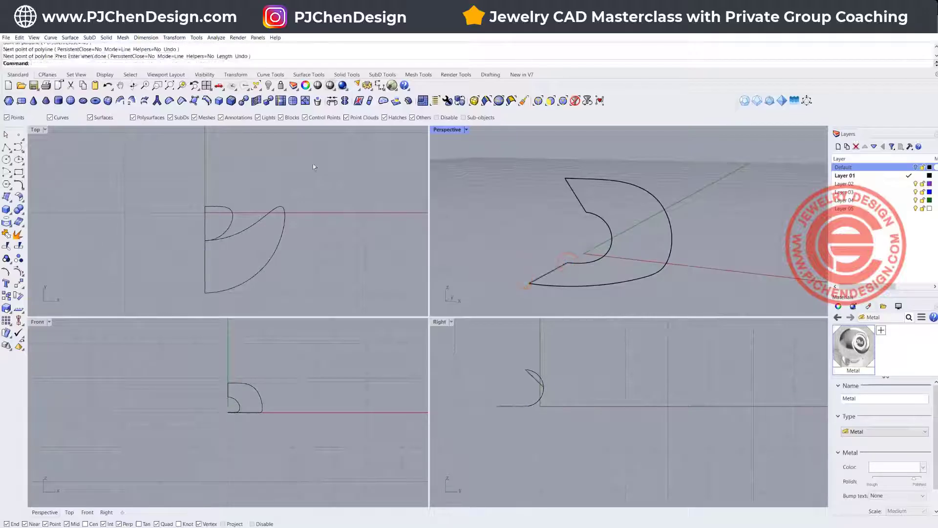
click(555, 273)
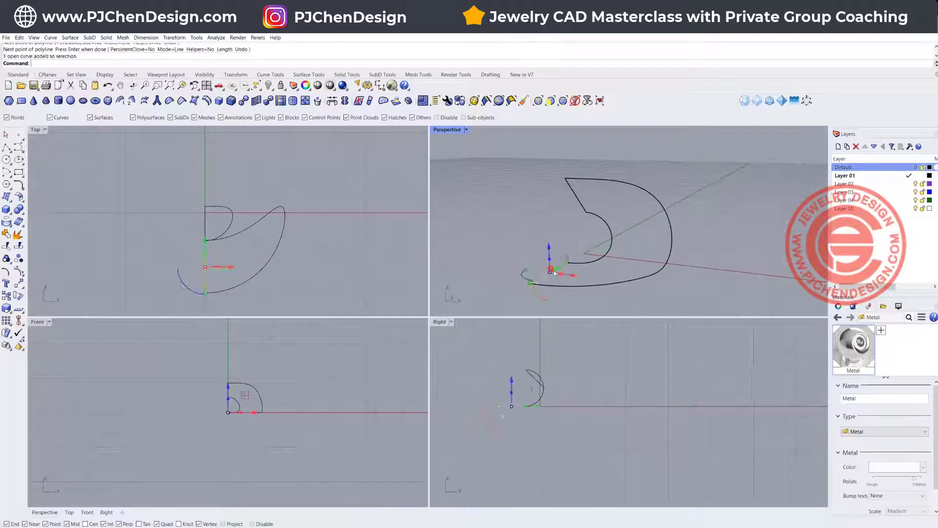
click(514, 251)
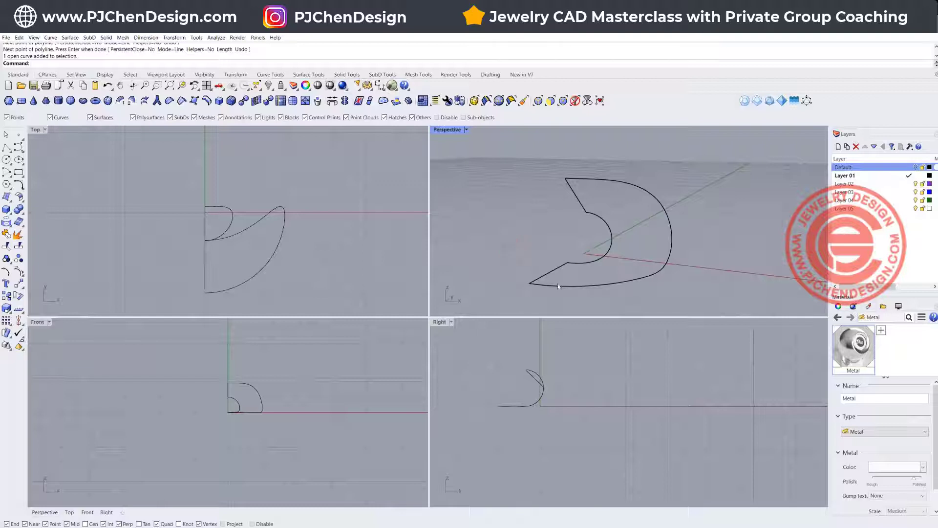
Step: Create a two-rail sweep along the inner and outer curves using both end lines as sections, with cross sections unchanged and Refit rails on
right_drag(565, 236, 553, 236)
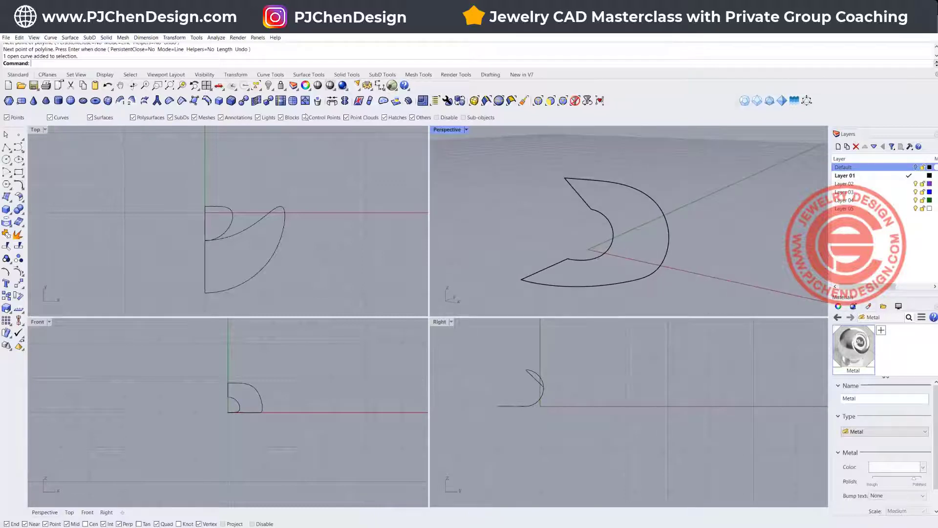
click(70, 38)
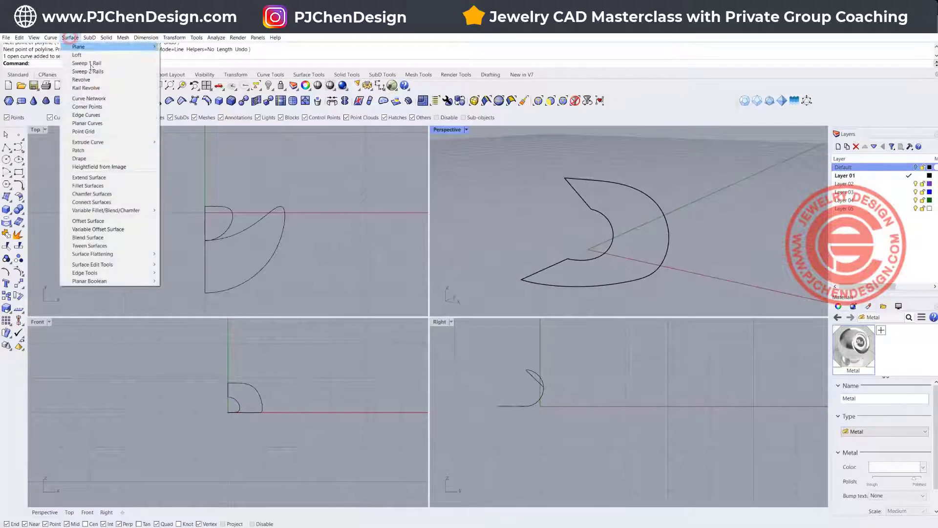
click(95, 72)
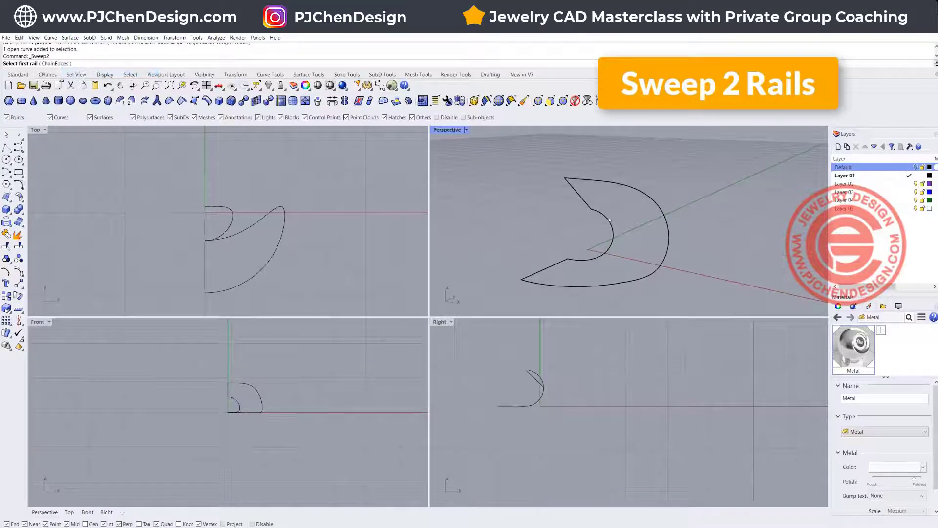
click(607, 218)
click(621, 184)
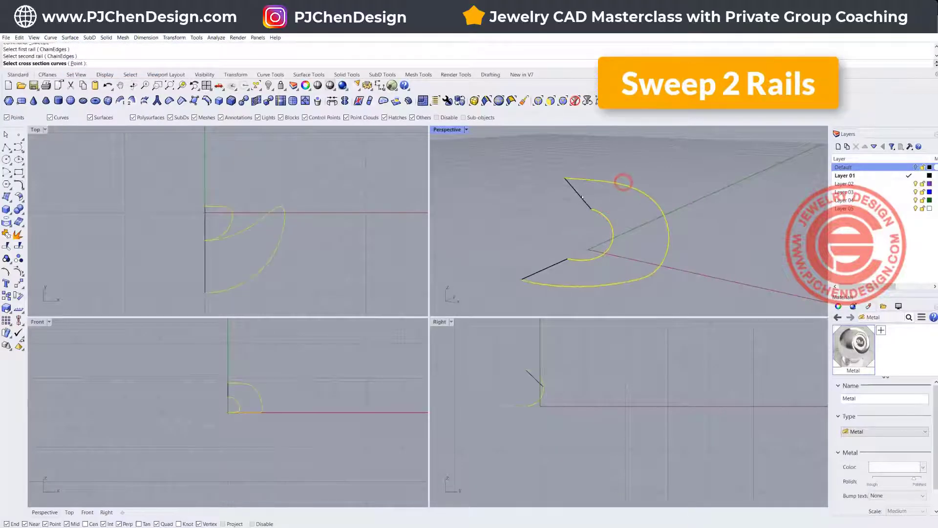
click(578, 193)
click(548, 268)
key(Return)
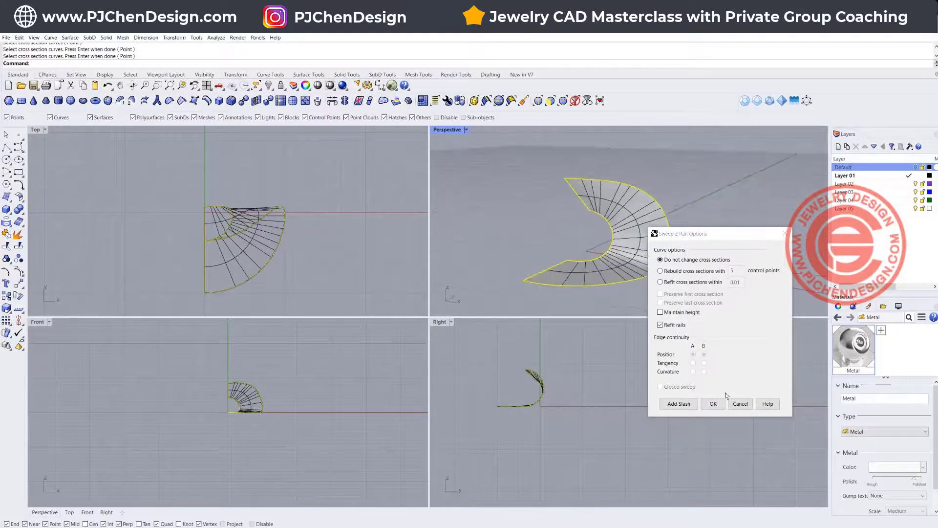
click(713, 404)
Step: Rotate a copy of the swept surface 180 degrees in the Front view about the inner curve's lower end
right_drag(635, 244, 582, 256)
click(257, 259)
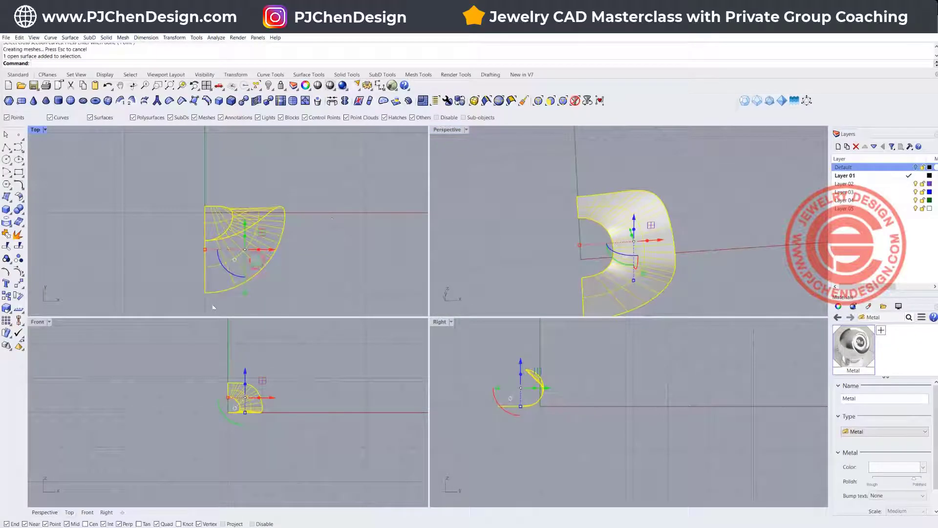
click(18, 295)
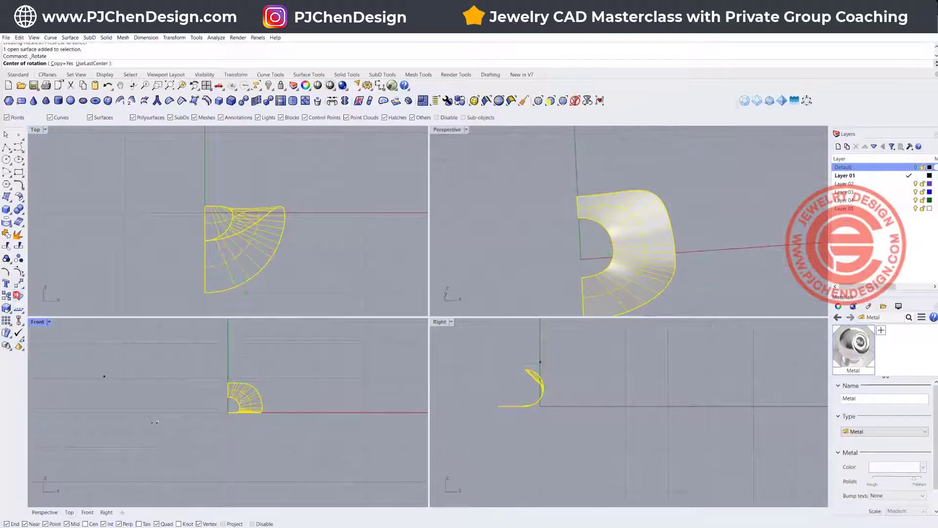
click(228, 412)
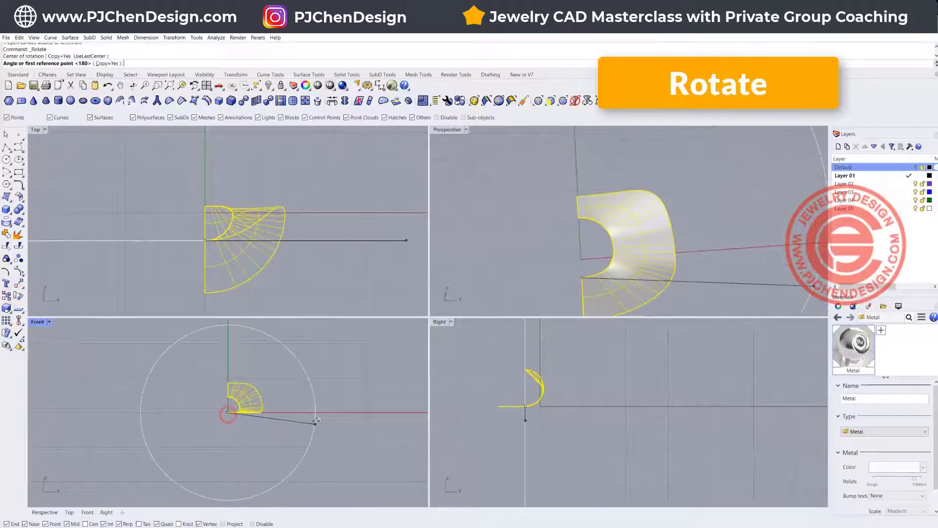
click(322, 411)
click(186, 437)
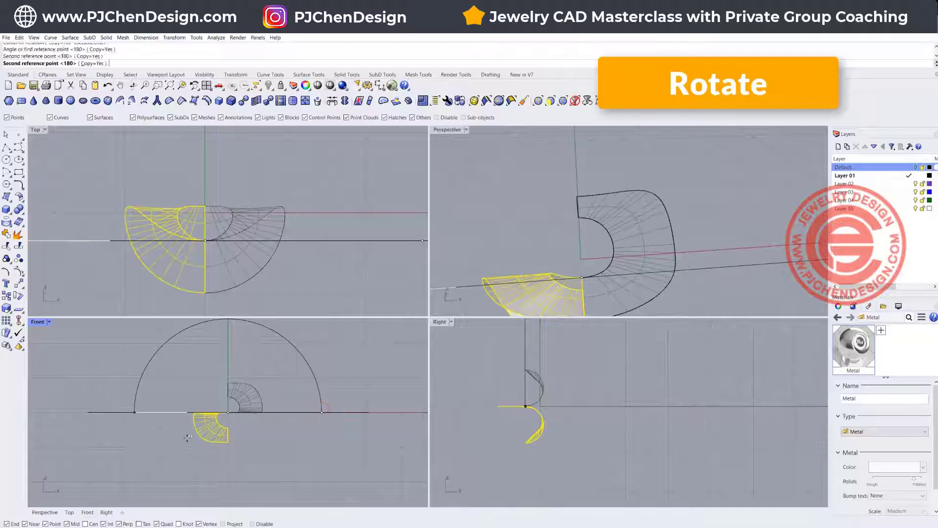
key(Return)
key(Escape)
Step: Delete the rotated copy, keeping only the original swept surface
right_drag(504, 225, 572, 271)
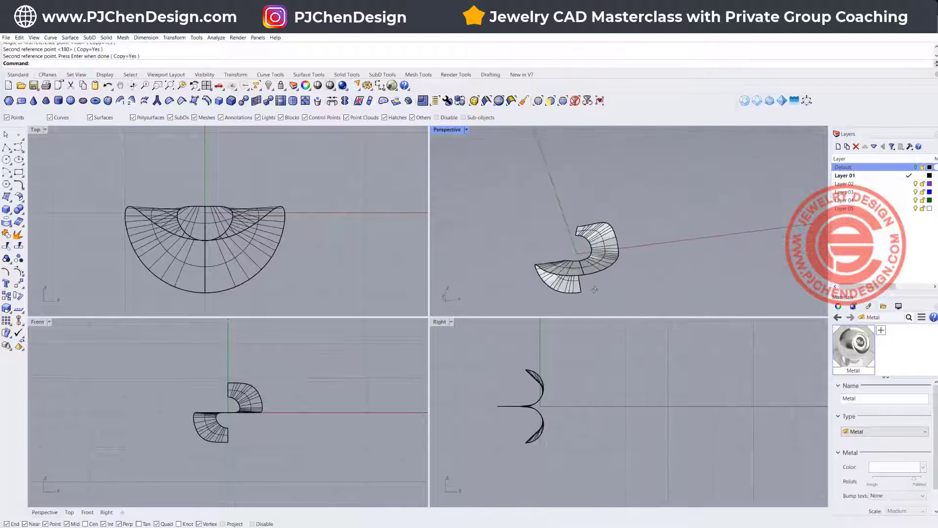
click(561, 268)
key(Delete)
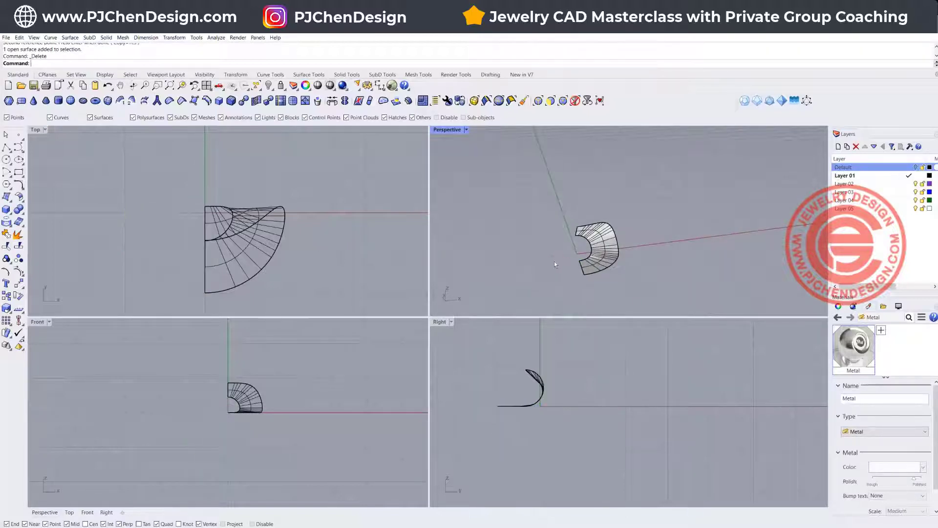
Step: Maximize the Perspective view and divide the inner rail curve into 24 segments with point objects, marking its ends
double_click(447, 132)
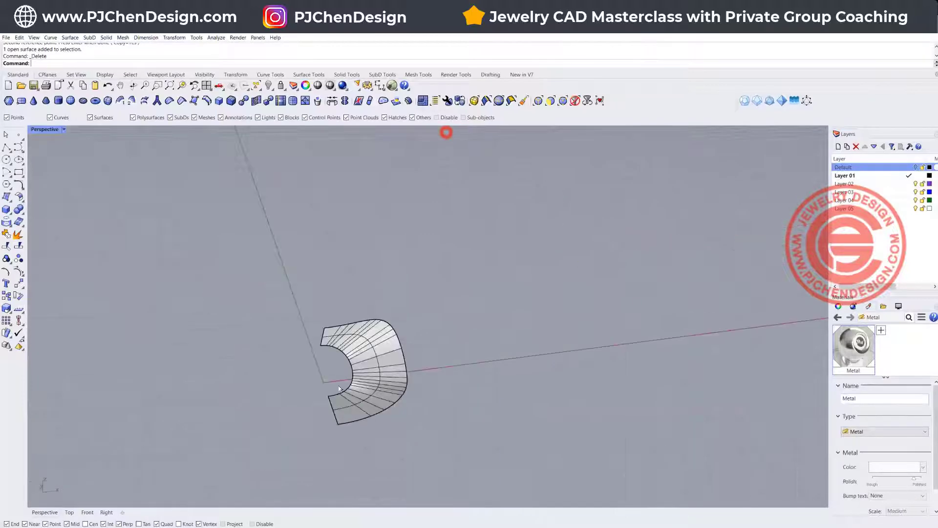
right_drag(391, 244, 371, 345)
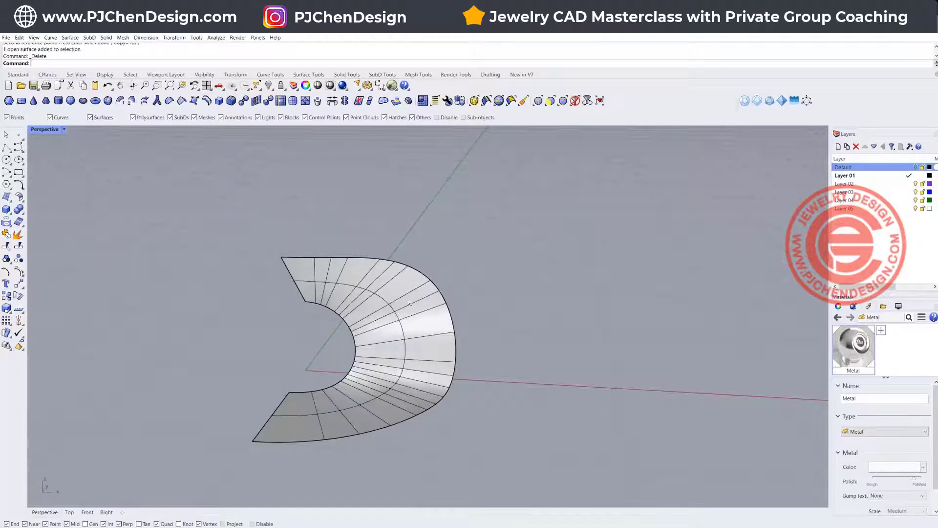
mouse_move(363, 396)
right_down()
mouse_move(358, 410)
mouse_move(349, 401)
right_up()
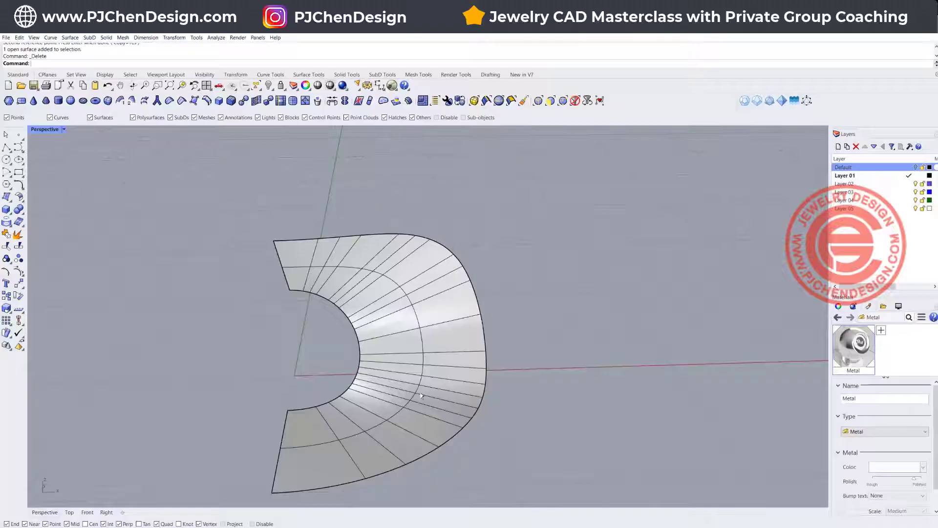
click(352, 334)
click(386, 357)
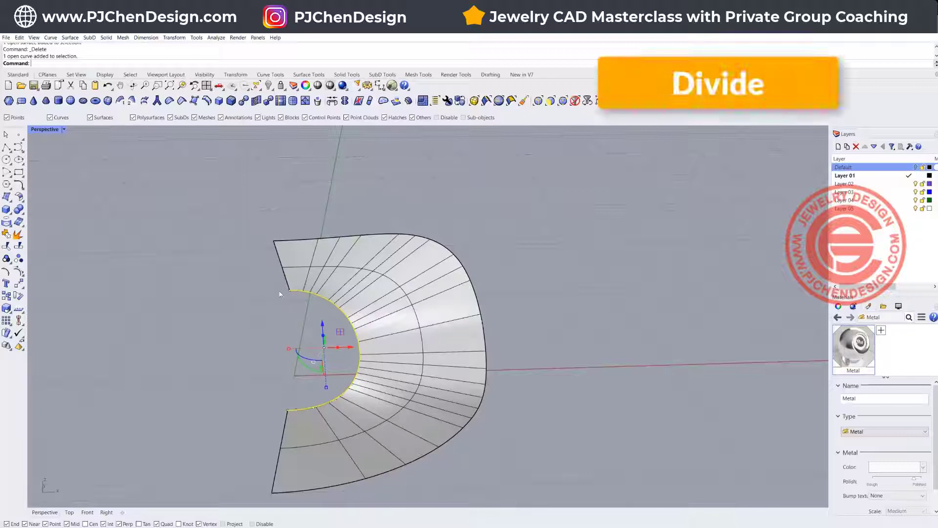
text(Divide)
key(Return)
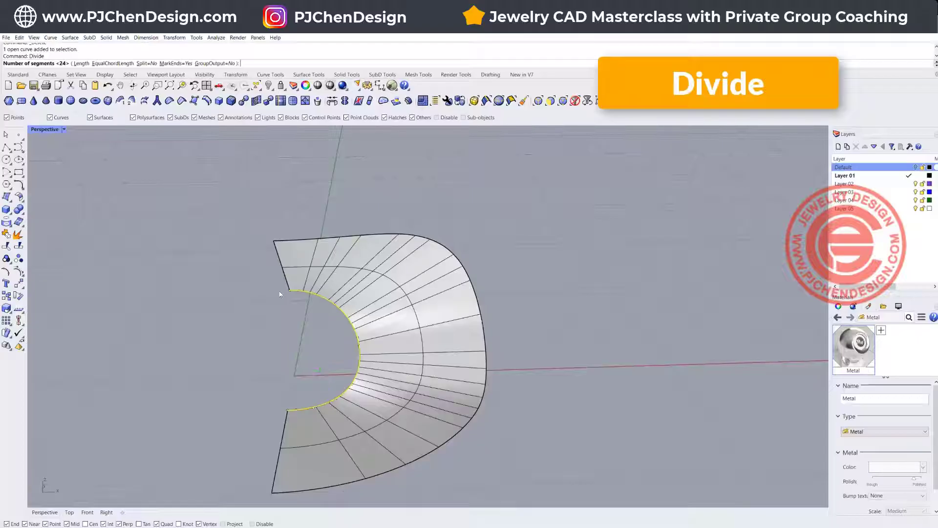
key(Return)
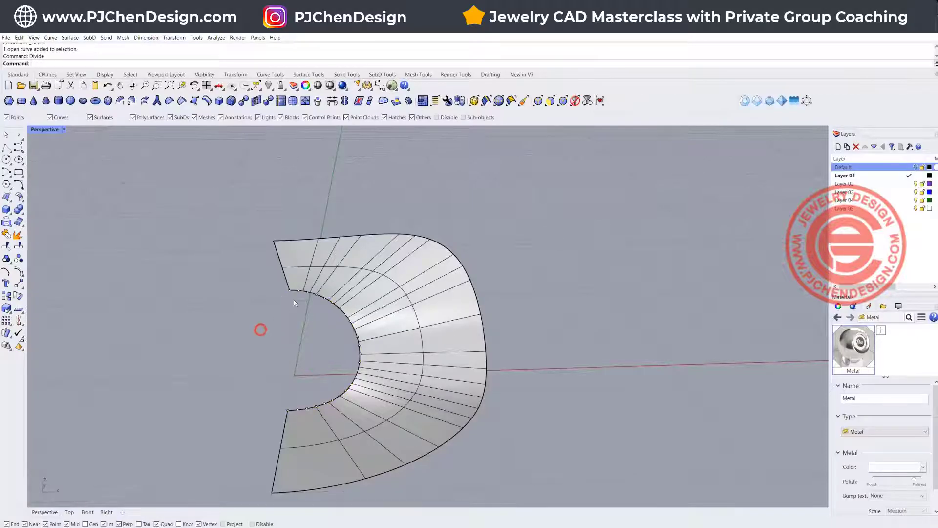
scroll(295, 300, up, 2)
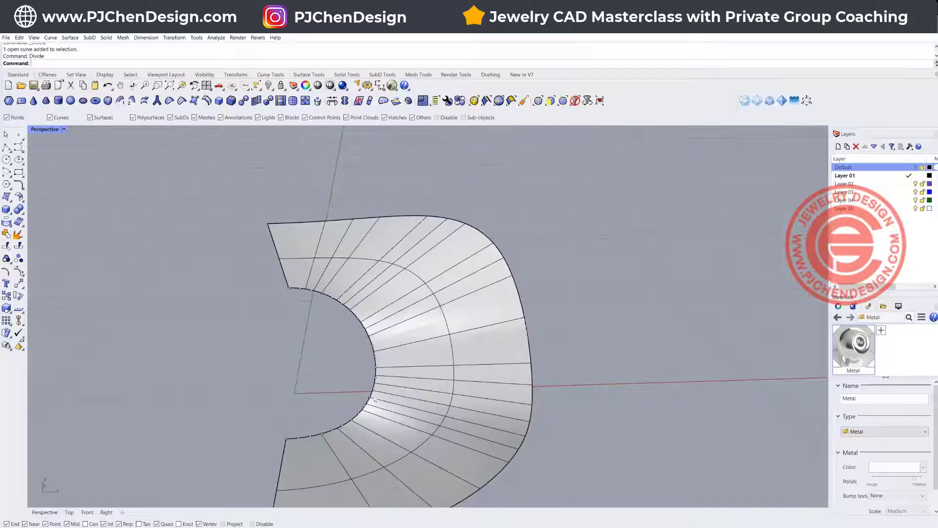
scroll(300, 340, down, 2)
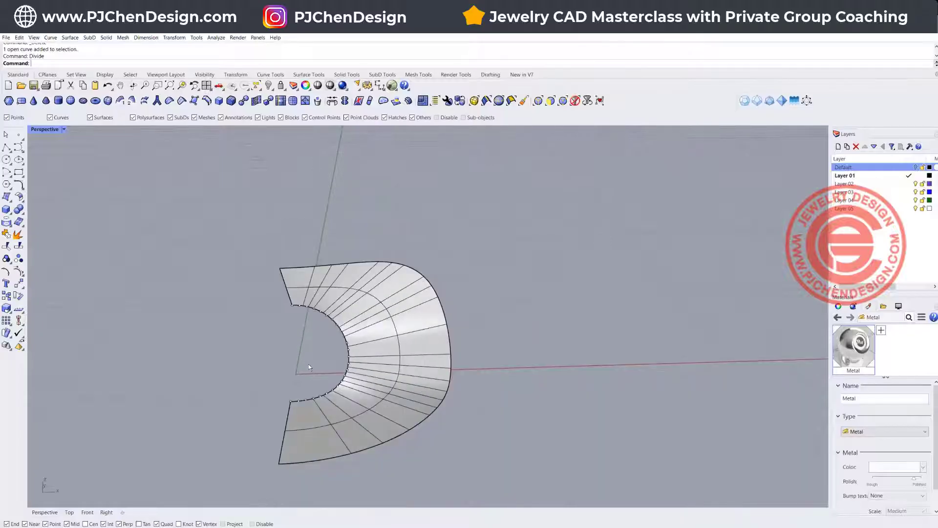
scroll(332, 363, up, 2)
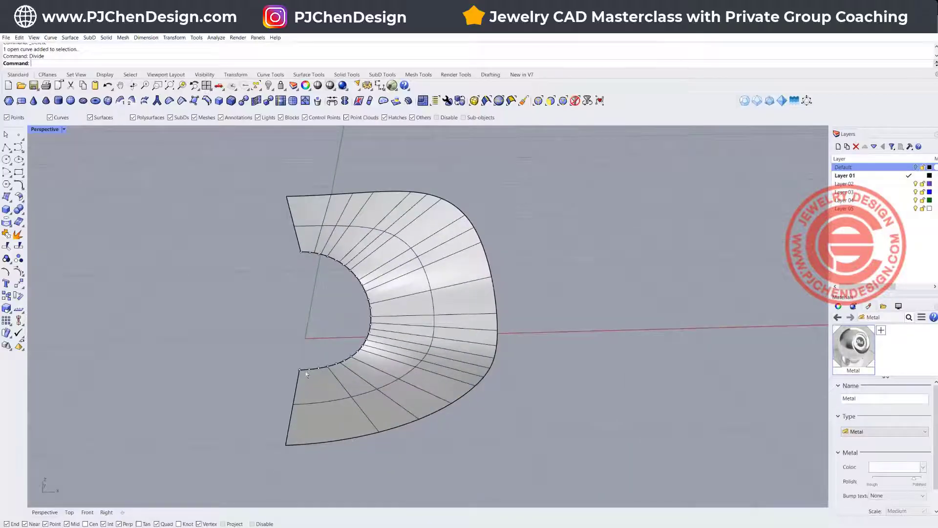
click(323, 368)
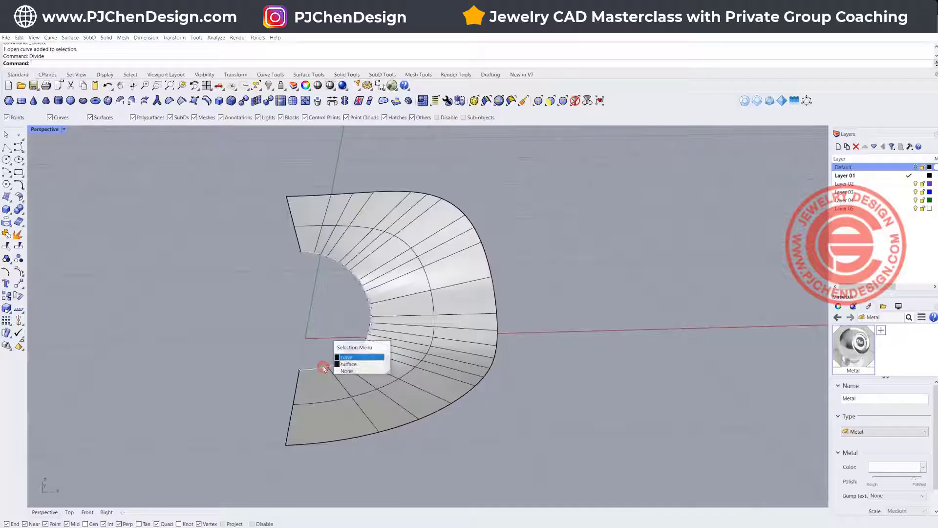
click(328, 333)
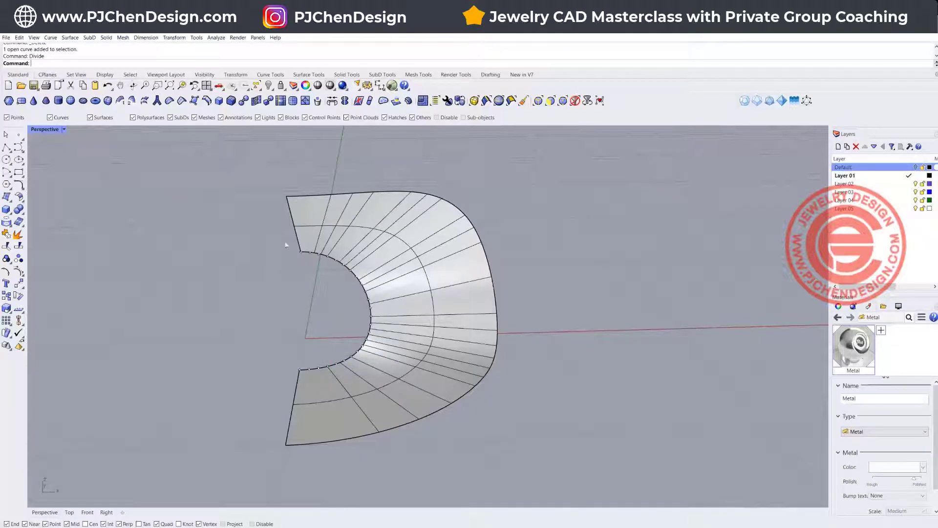
click(253, 280)
Step: Extract V-direction isocurves from the swept surface through every division point along the inner curve, including both ends
click(71, 38)
mouse_move(49, 38)
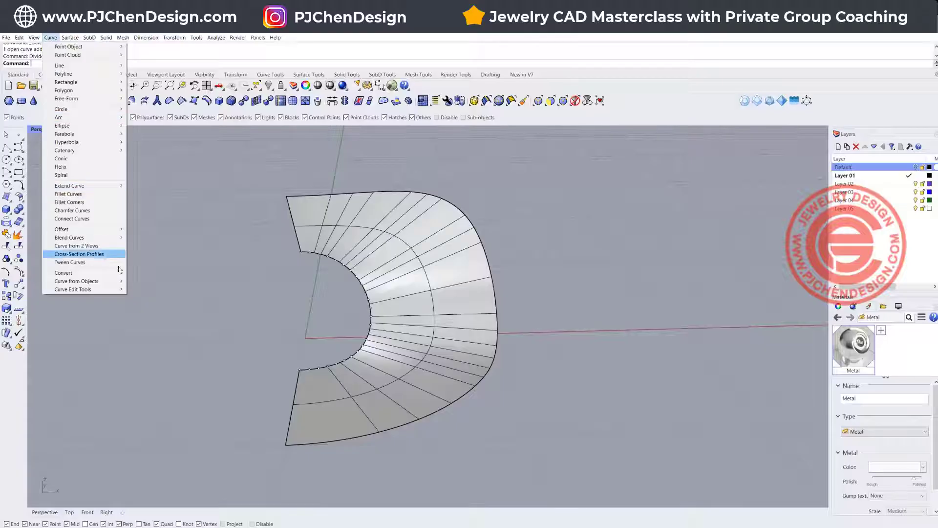
mouse_move(121, 281)
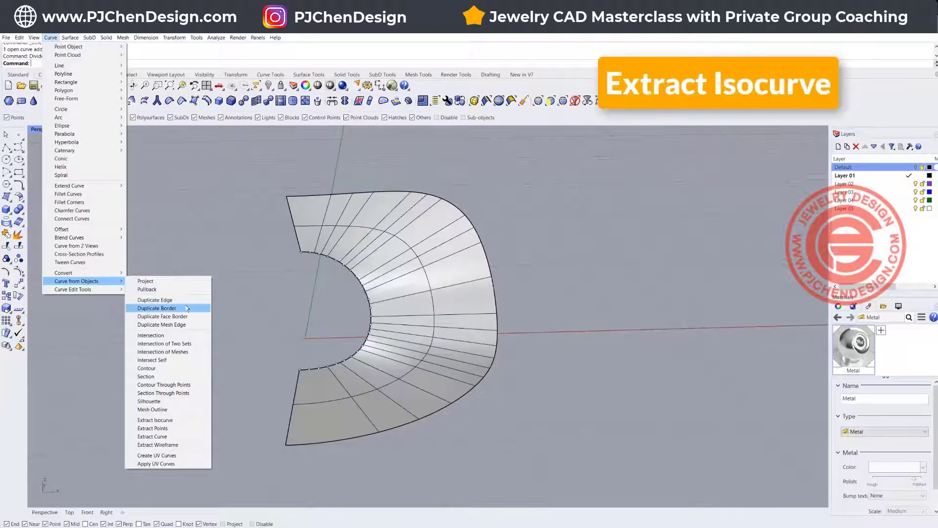
click(185, 423)
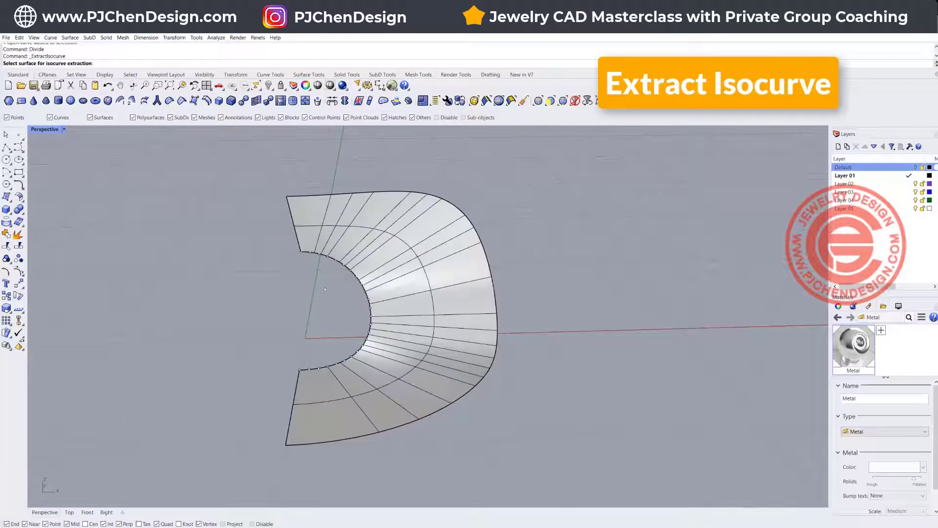
click(329, 399)
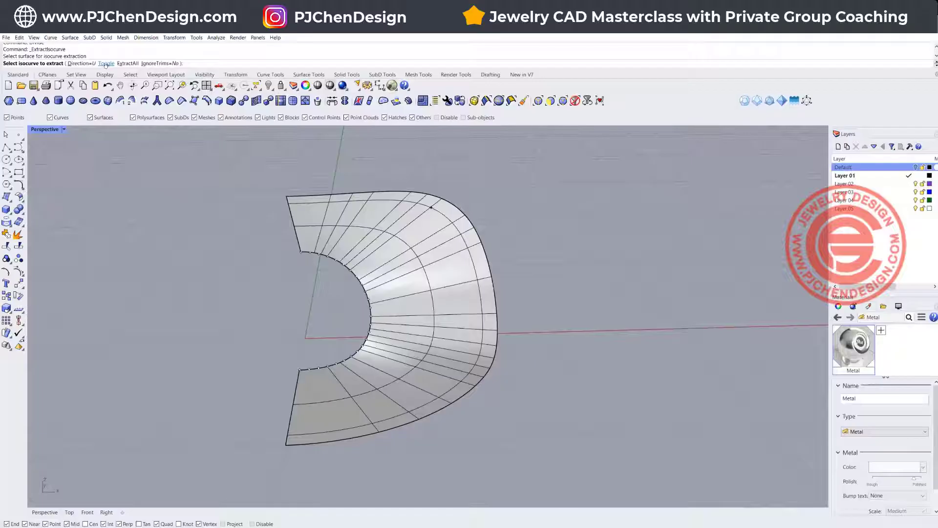
click(106, 64)
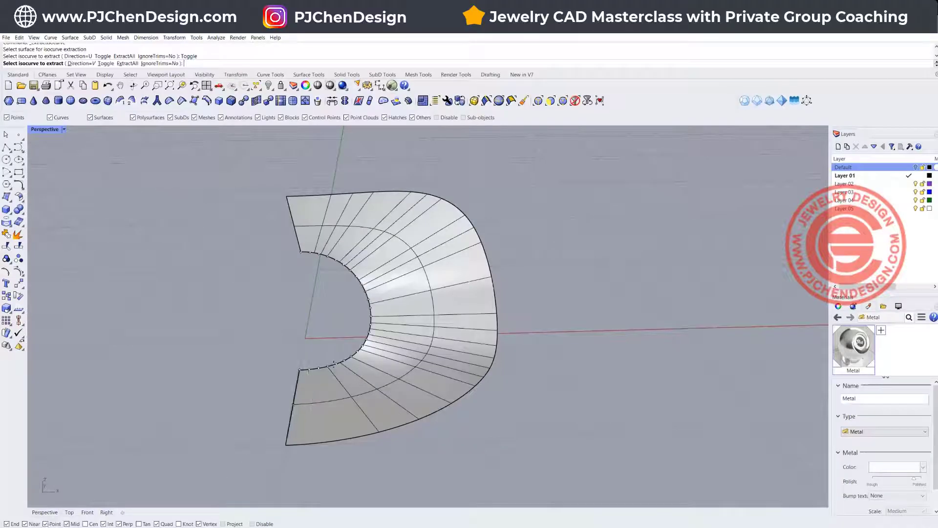
click(310, 374)
click(321, 374)
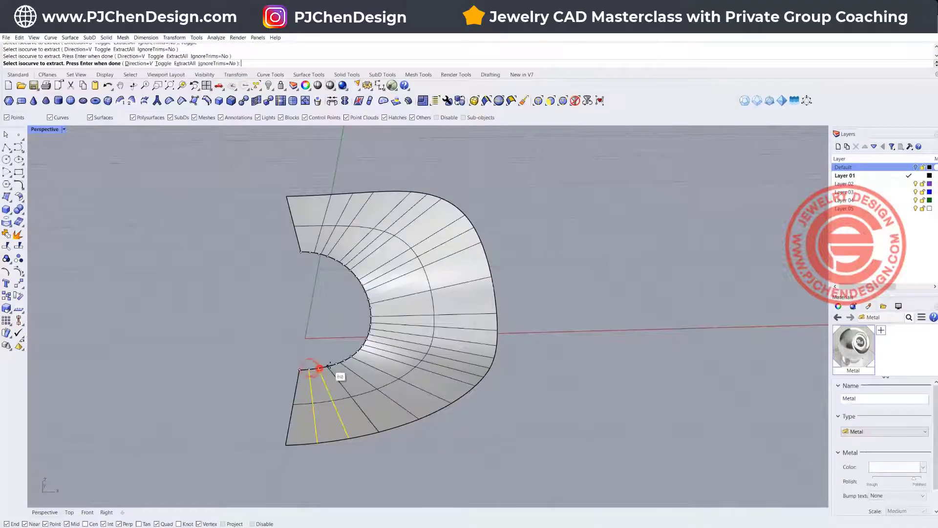
click(338, 375)
click(337, 364)
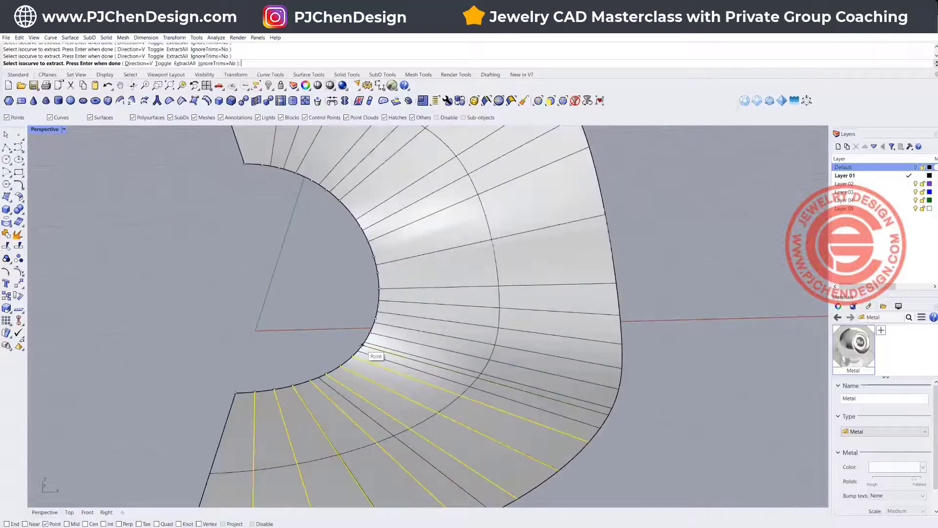
click(362, 345)
click(372, 330)
click(377, 318)
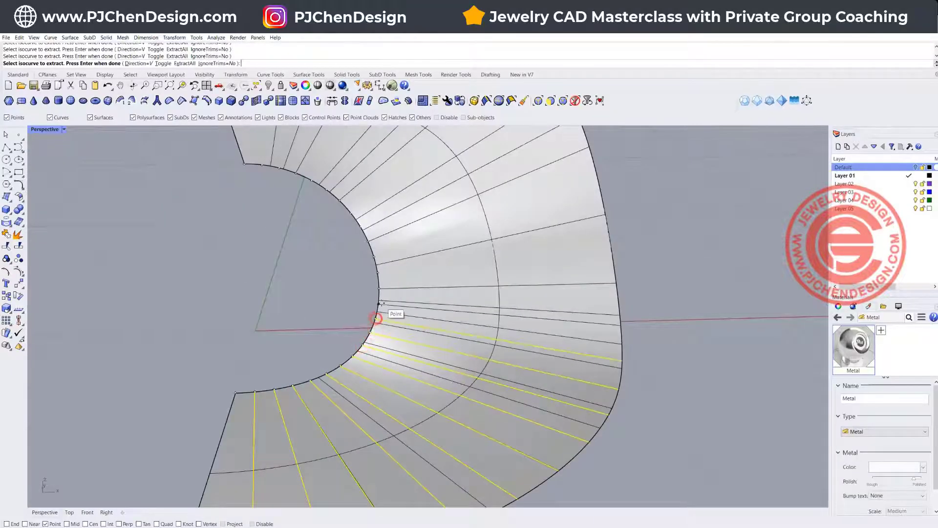
click(381, 303)
click(380, 289)
click(379, 271)
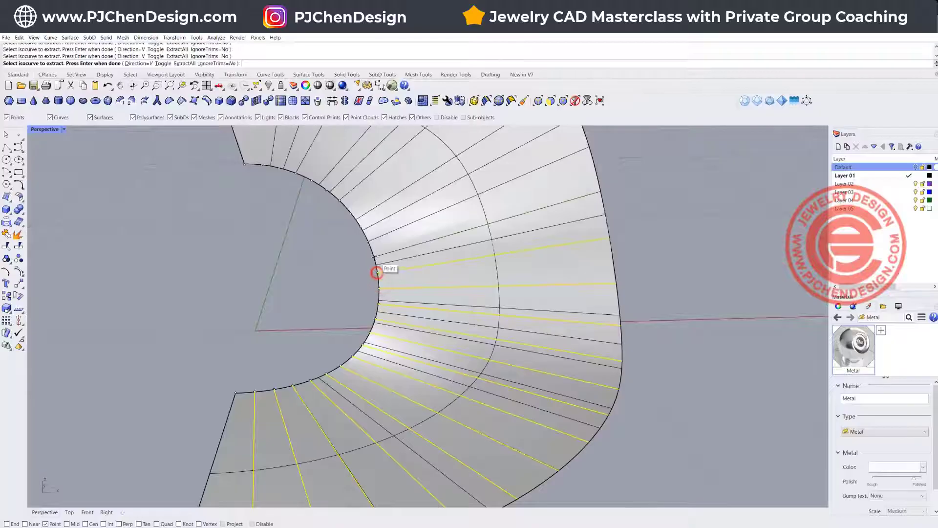
click(376, 256)
click(372, 242)
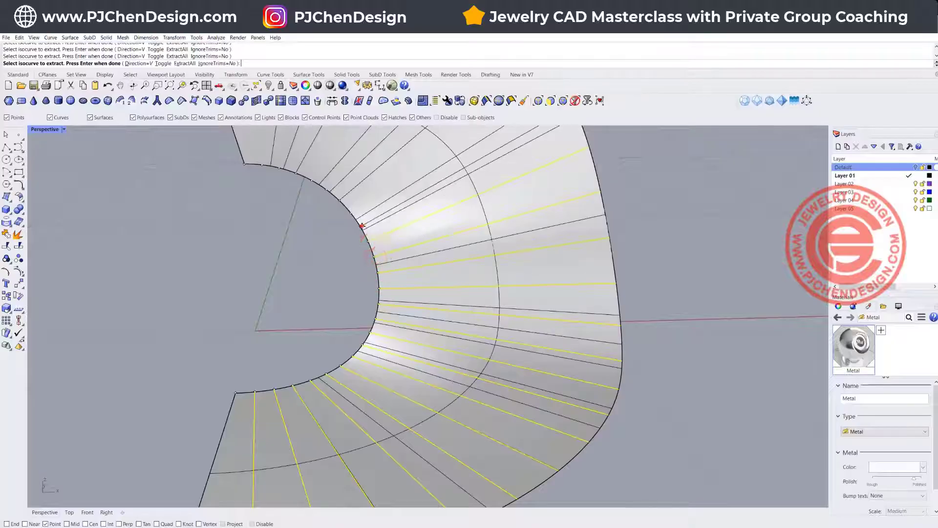
click(362, 225)
click(352, 210)
click(339, 200)
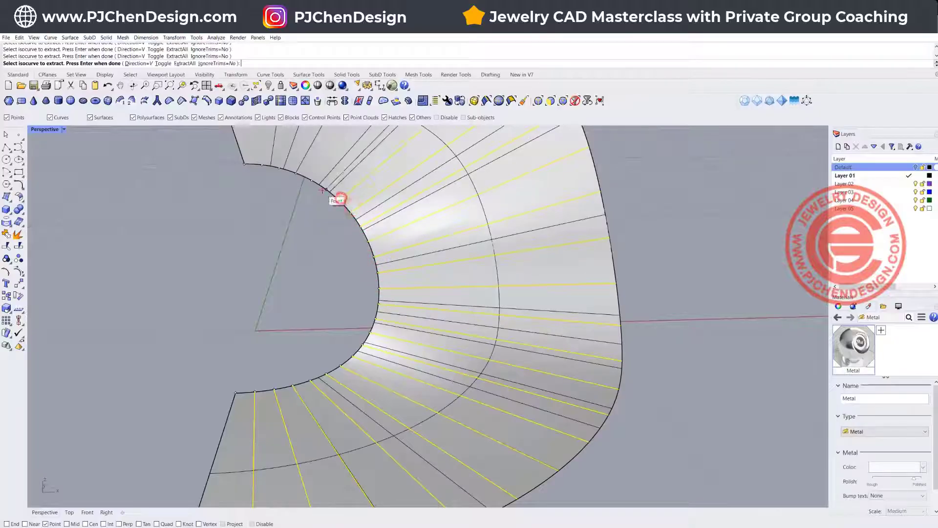
click(323, 191)
click(312, 181)
click(303, 177)
click(295, 172)
click(280, 168)
click(262, 164)
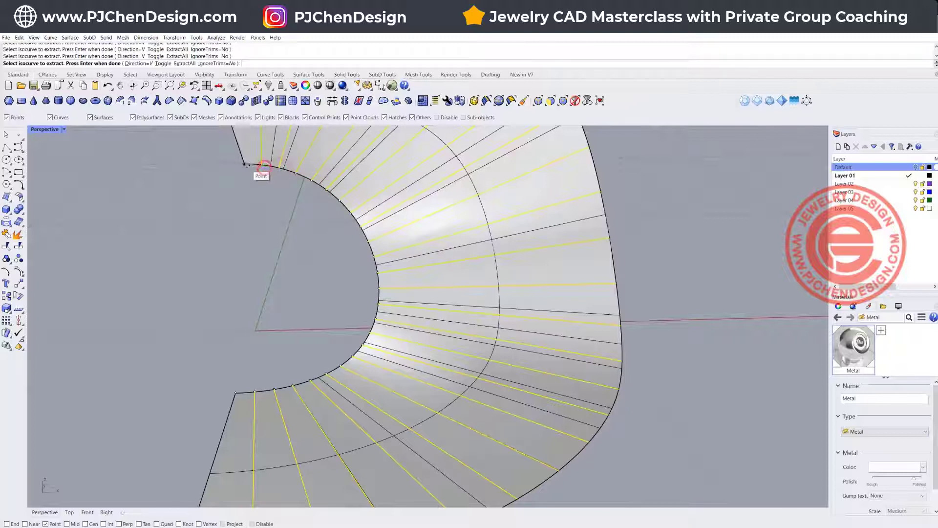
click(244, 164)
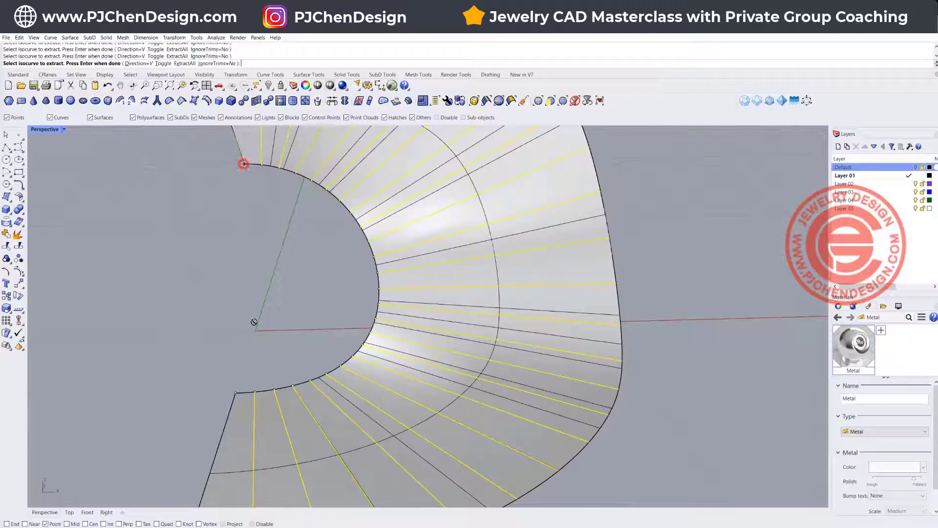
click(235, 394)
scroll(235, 394, down, 3)
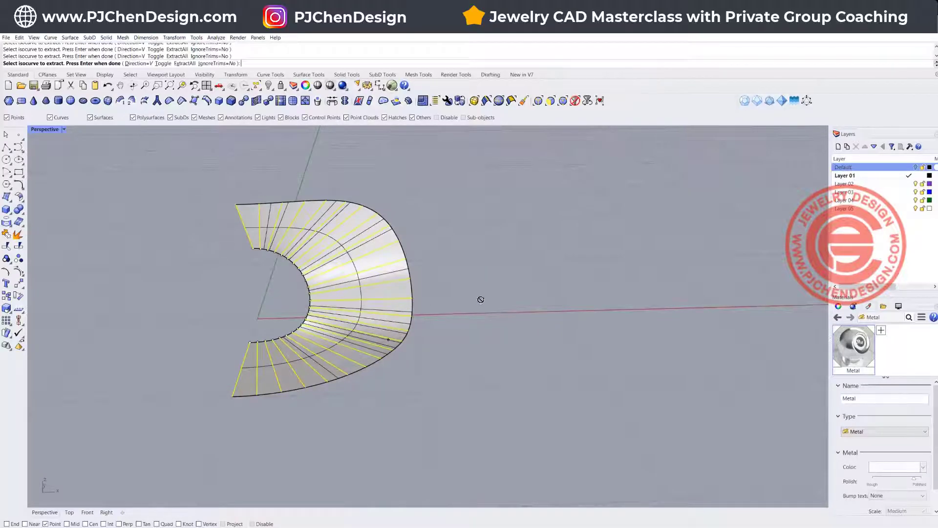
key(Return)
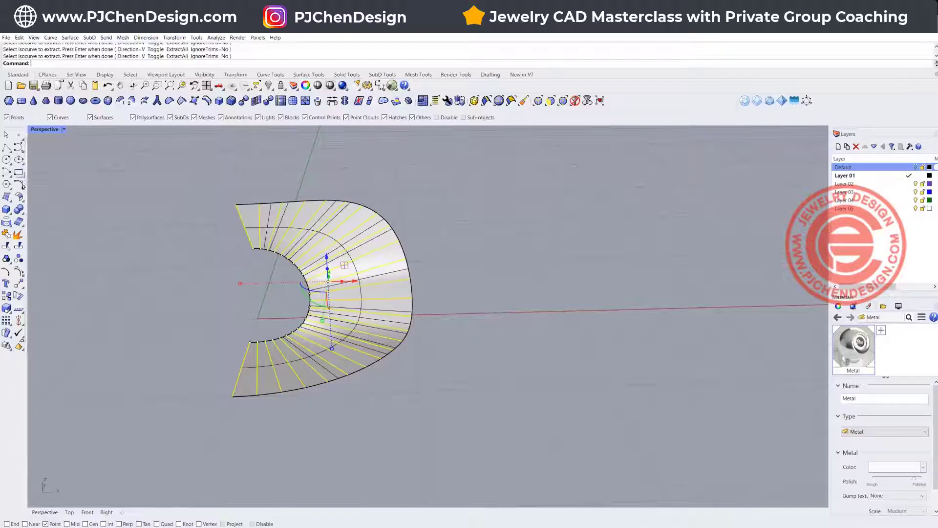
Step: Create round-capped pipes with a 0.35 radius along all the extracted isocurves
click(10, 214)
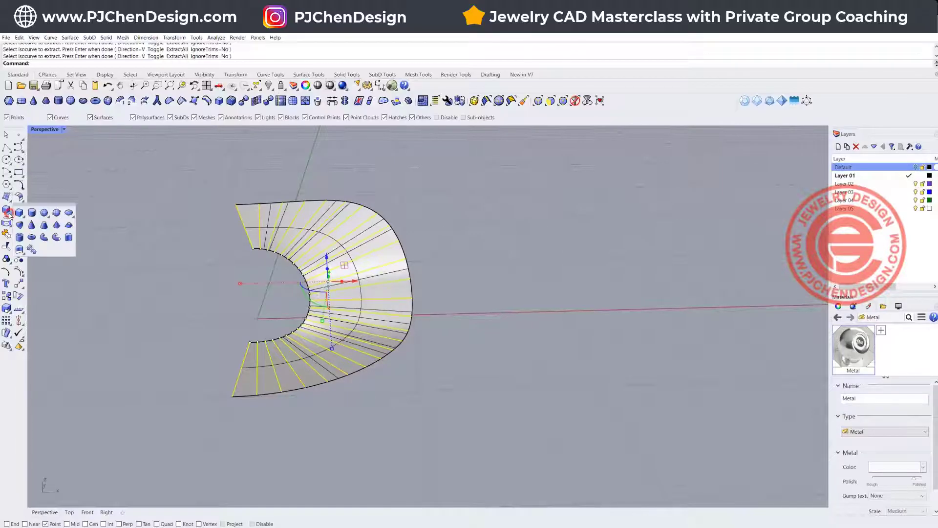
click(55, 238)
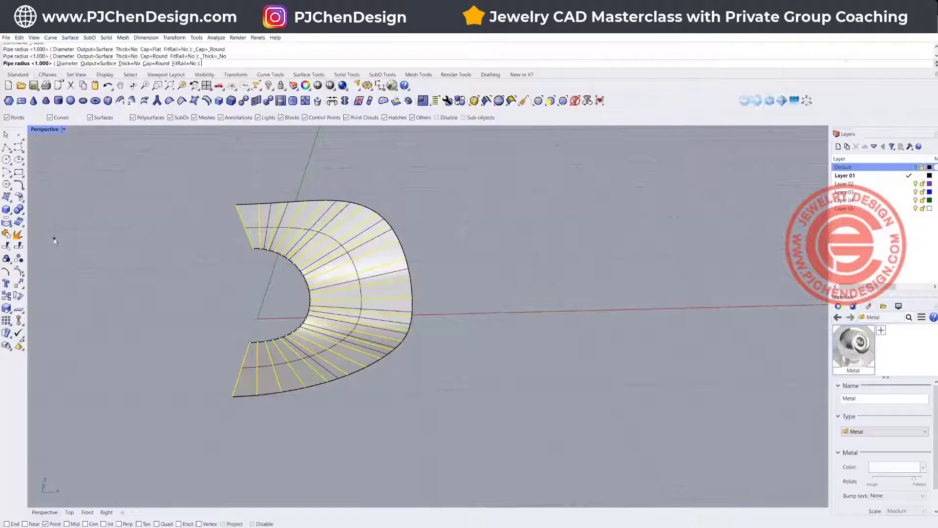
text(35)
key(Return)
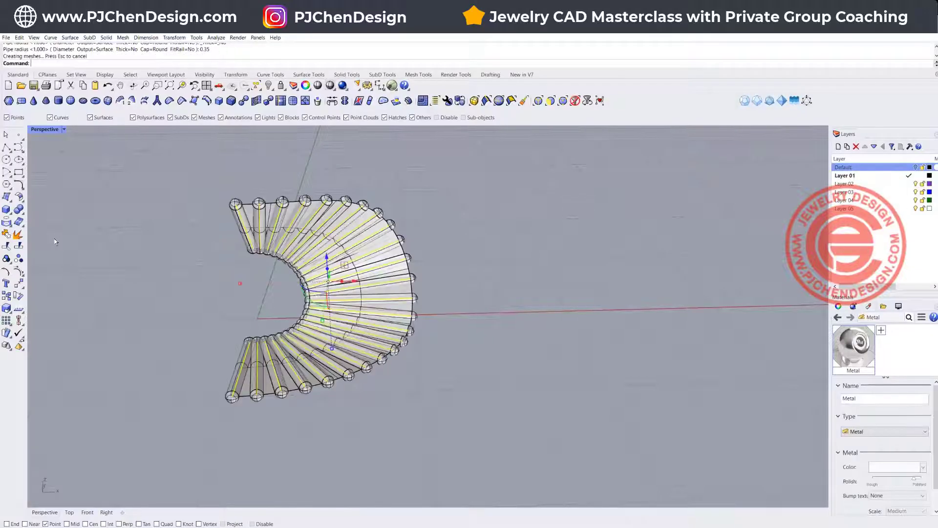
right_drag(351, 328, 438, 362)
key(Return)
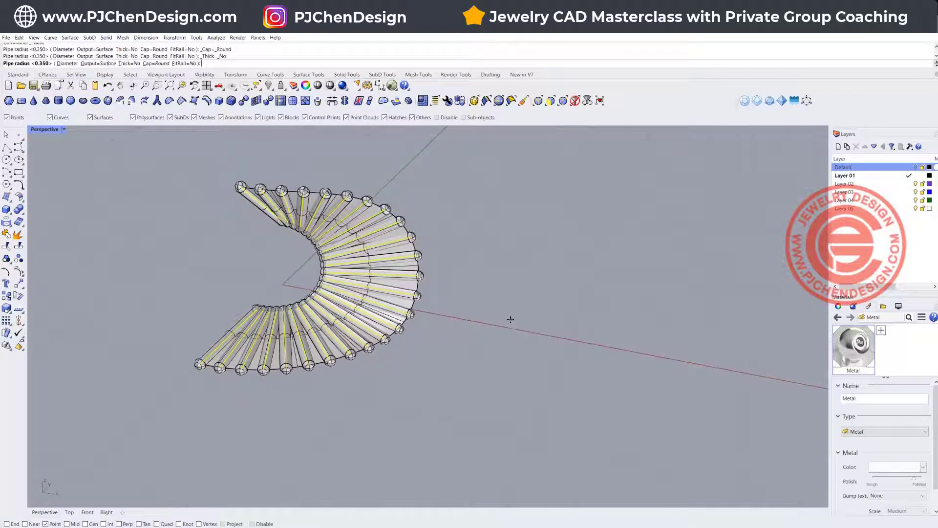
key(Escape)
Step: Offset the swept surface 0.15 to both sides as a solid, deleting the input surface
right_drag(510, 319, 454, 282)
scroll(270, 303, up, 2)
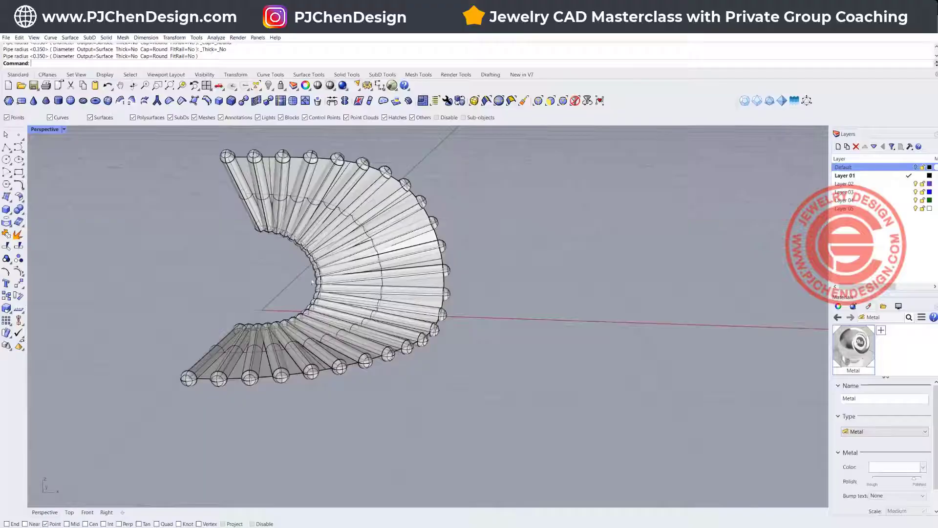
right_drag(305, 320, 269, 272)
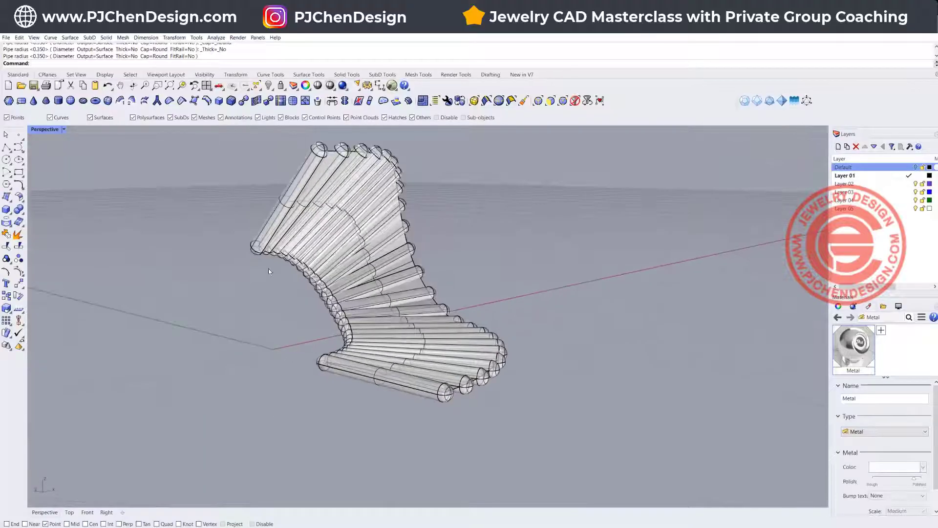
scroll(410, 269, down, 4)
right_drag(440, 264, 462, 284)
scroll(443, 304, up, 2)
scroll(462, 283, up, 3)
click(462, 283)
right_drag(527, 311, 497, 300)
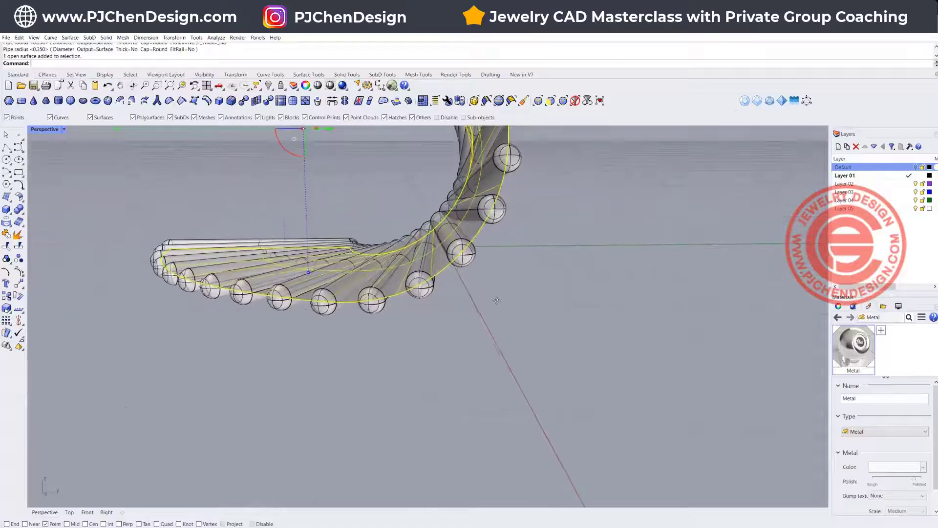
click(21, 198)
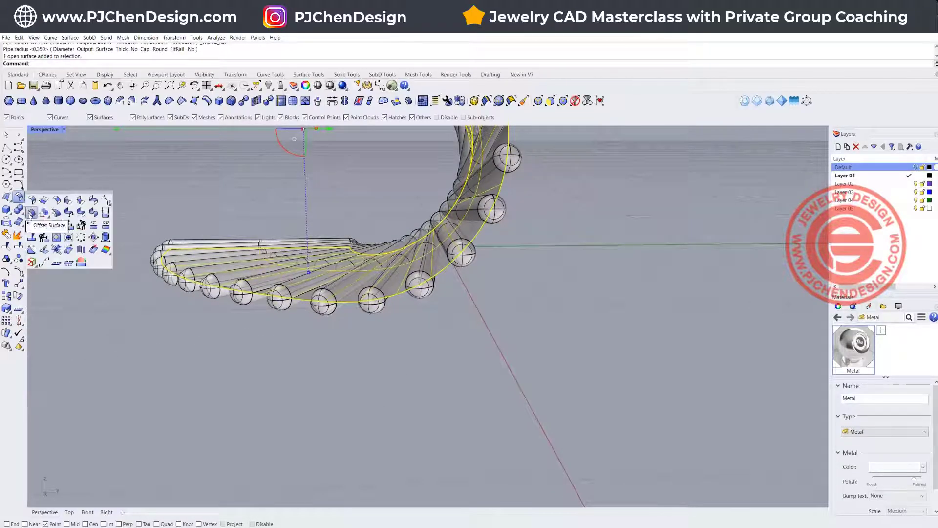
click(31, 214)
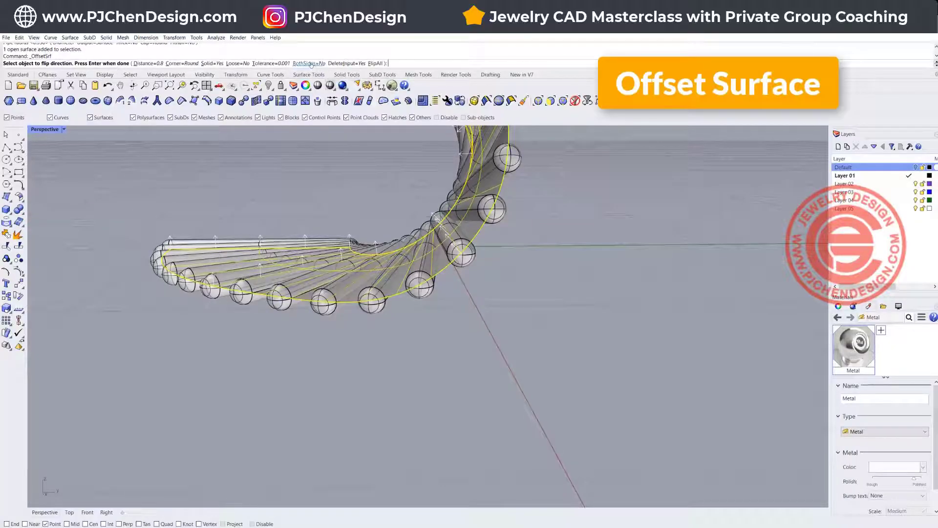
click(310, 64)
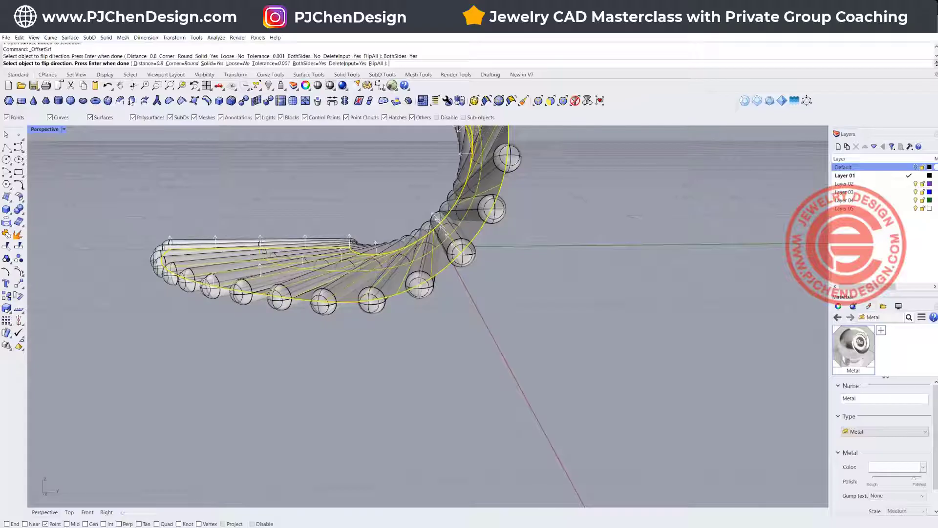
click(139, 63)
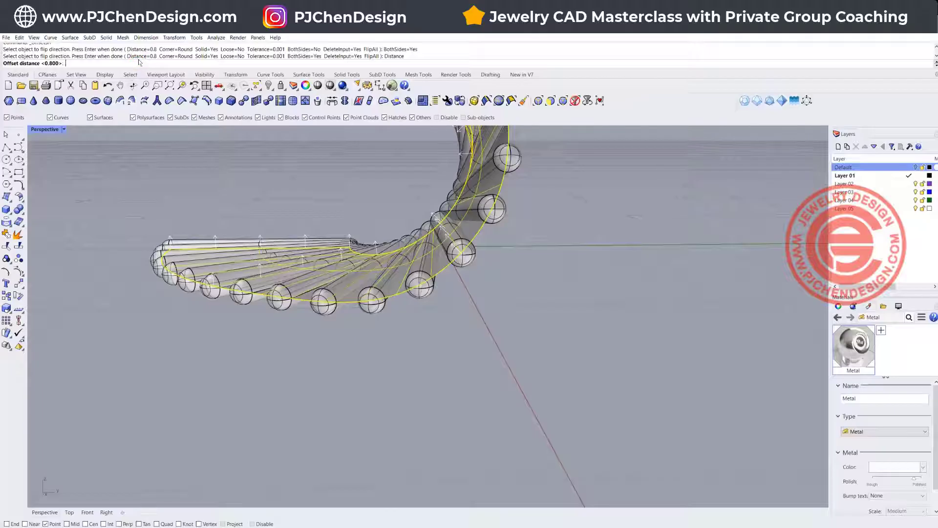
text(.15)
key(Return)
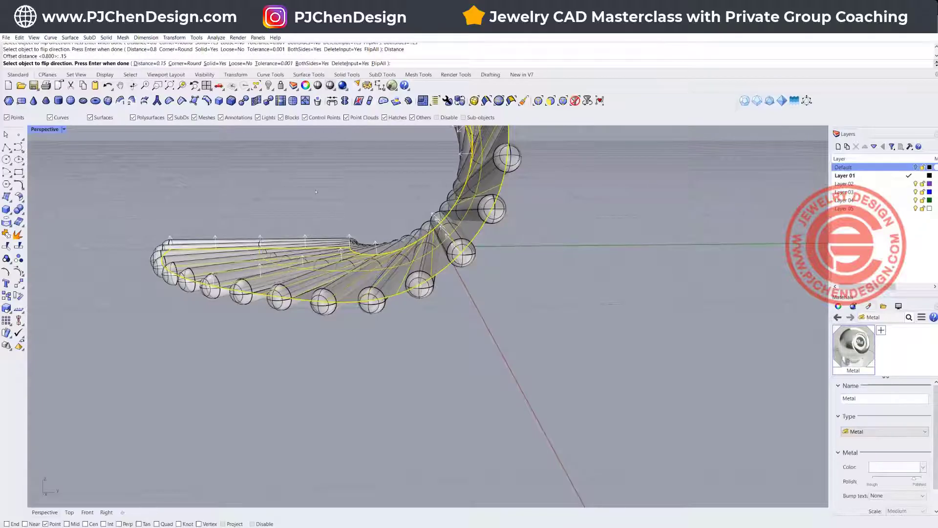
key(Return)
click(325, 214)
Step: Group the whole fan with its pipes, points and curves, leaving out the pipe at the lower end
right_drag(342, 212, 460, 268)
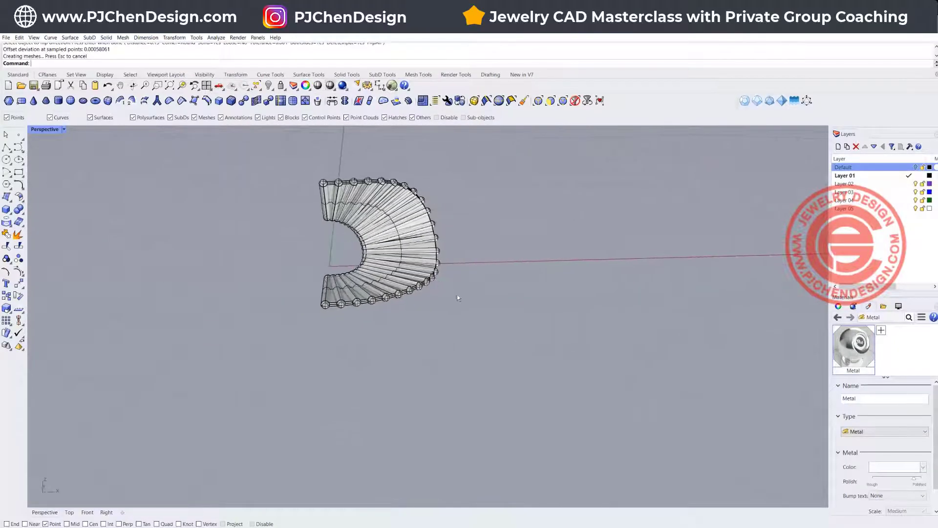
drag(288, 173, 520, 365)
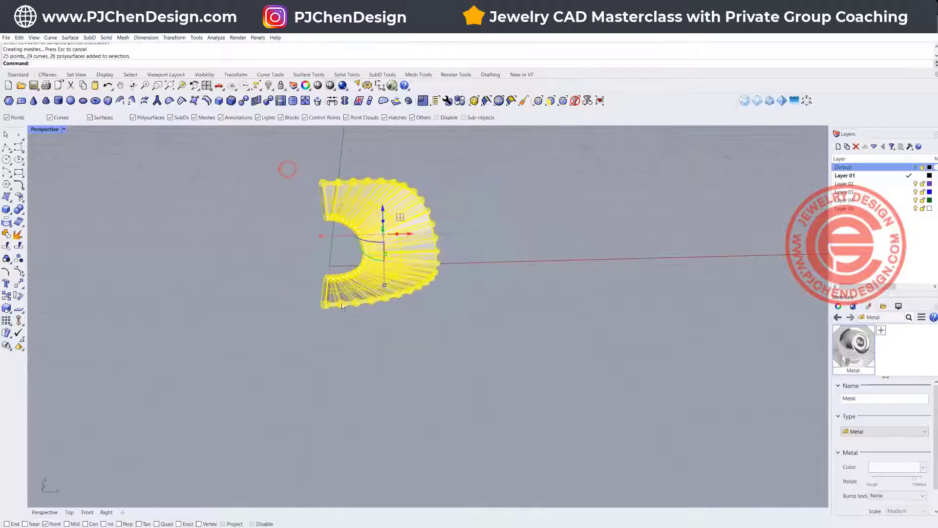
right_drag(519, 365, 313, 267)
ctrl+click(294, 309)
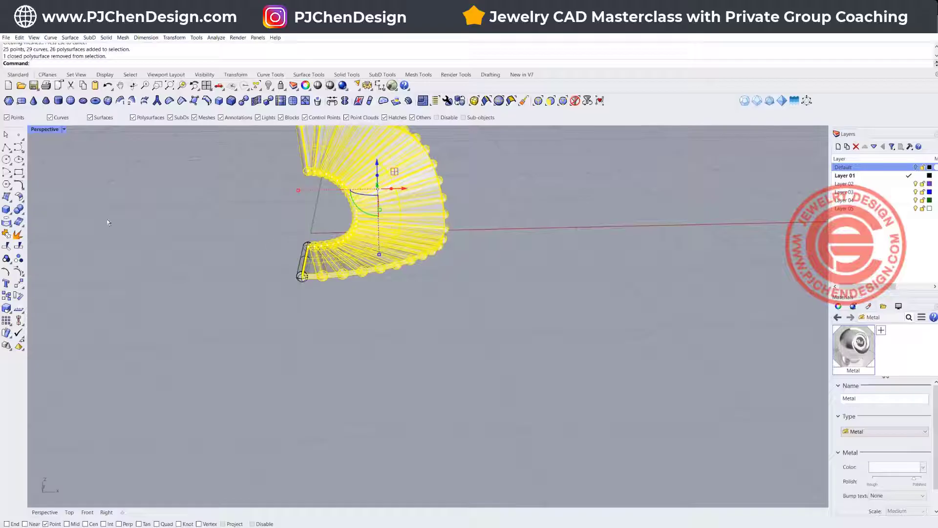
click(6, 258)
Step: Rotate a copy of the grouped fan 180 degrees about the origin in the Front view and inspect it in a maximized Perspective view
double_click(44, 129)
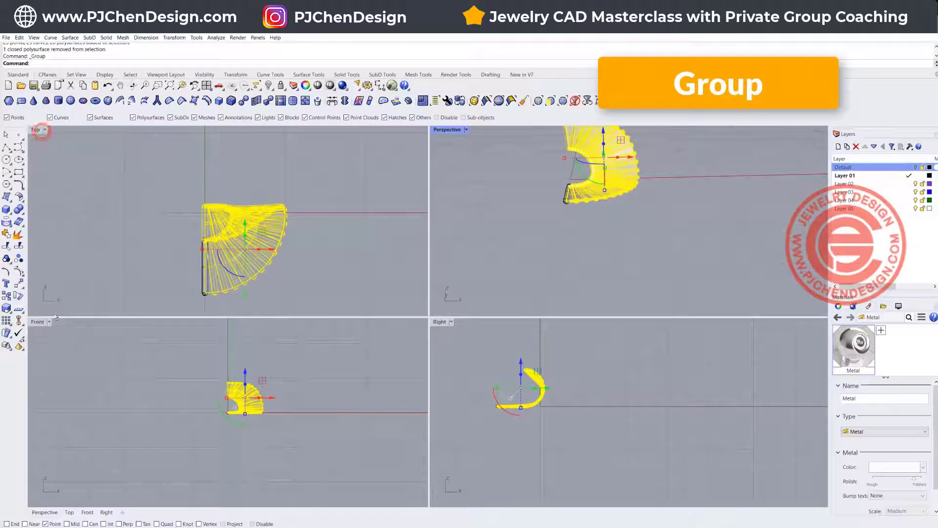
click(18, 295)
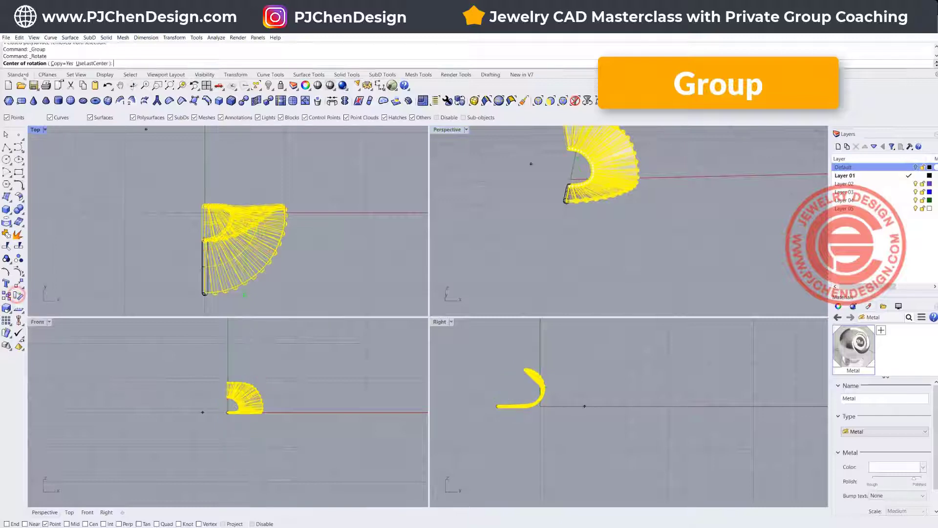
click(63, 64)
click(62, 64)
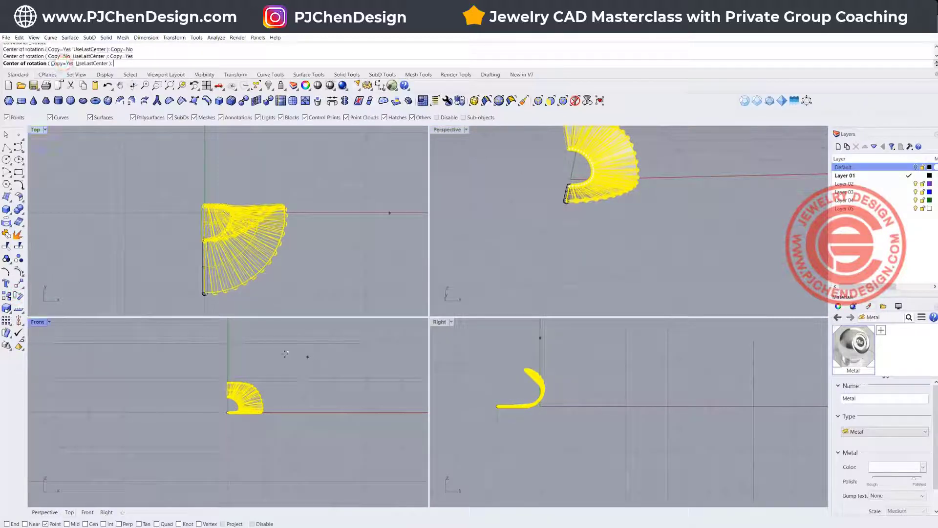
text(0)
key(Return)
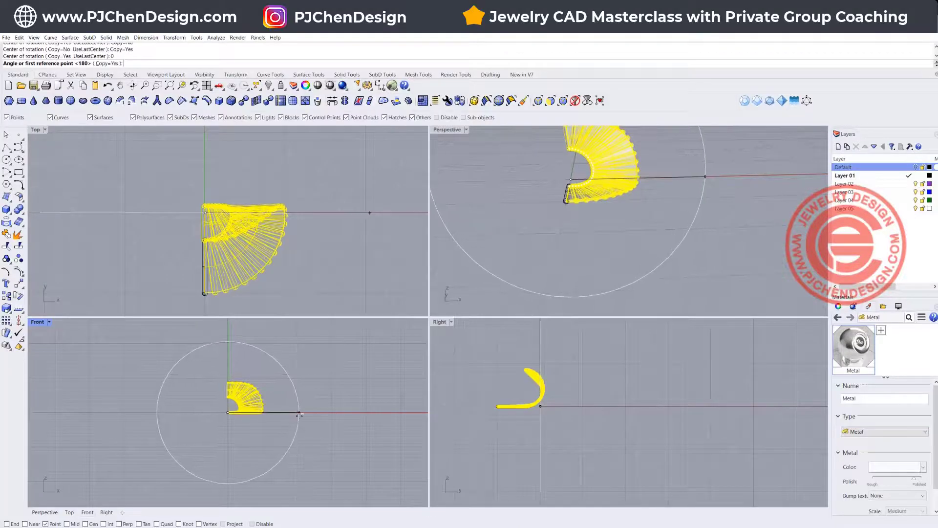
click(299, 412)
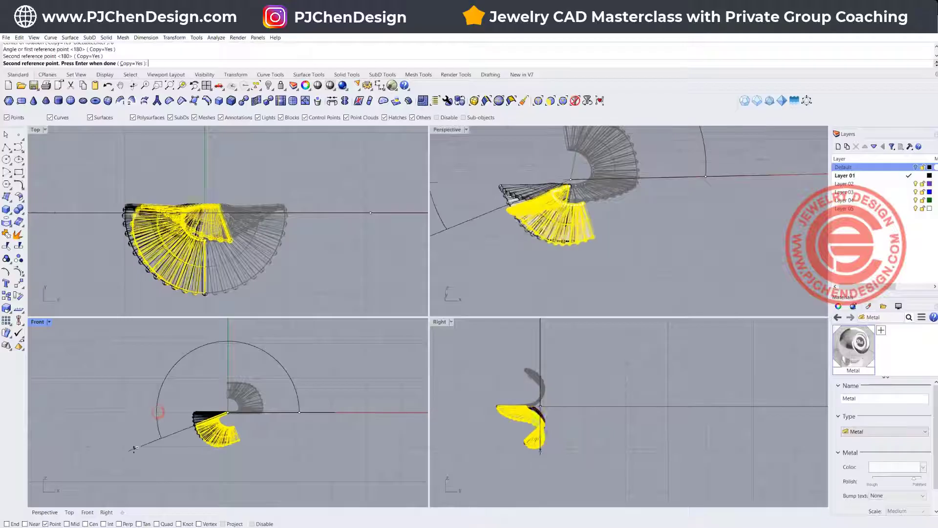
click(157, 412)
key(Return)
click(587, 293)
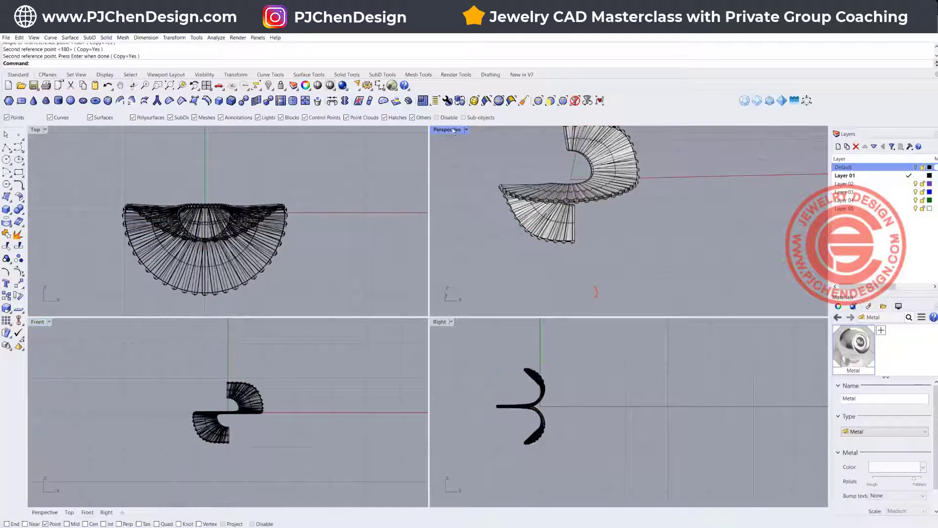
double_click(449, 129)
right_drag(452, 129, 528, 161)
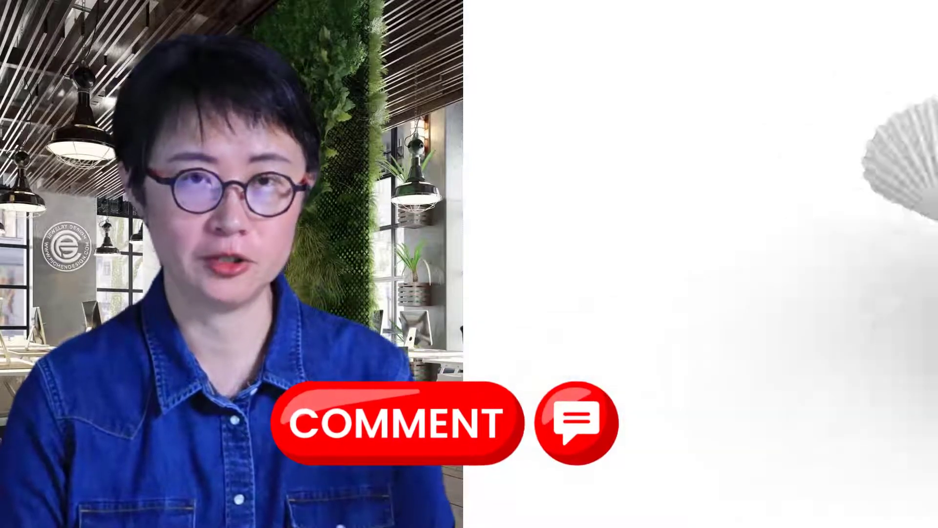
right_drag(934, 296, 768, 273)
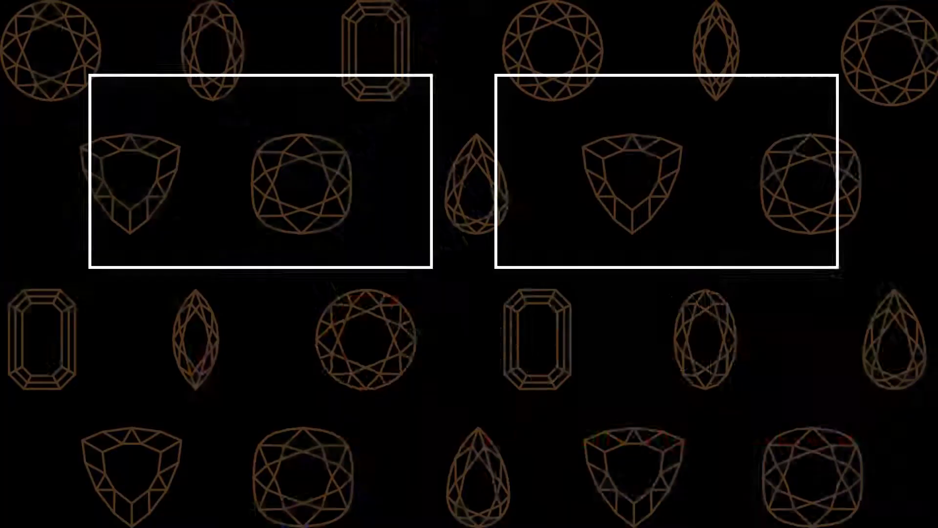